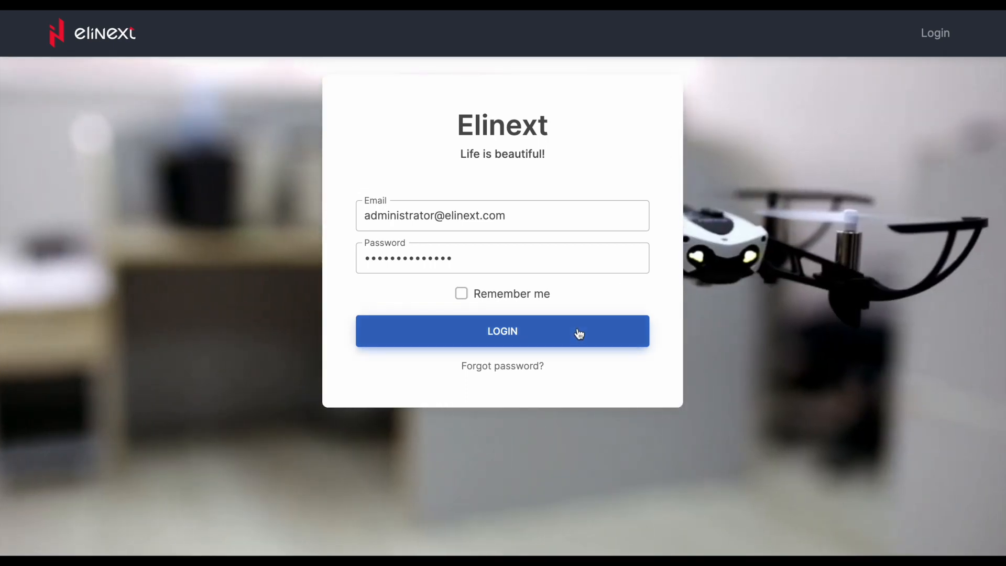
- Log in and browse the Processes, Templates, Steps, Notifications, Users, Roles and Groups sections
click(577, 331)
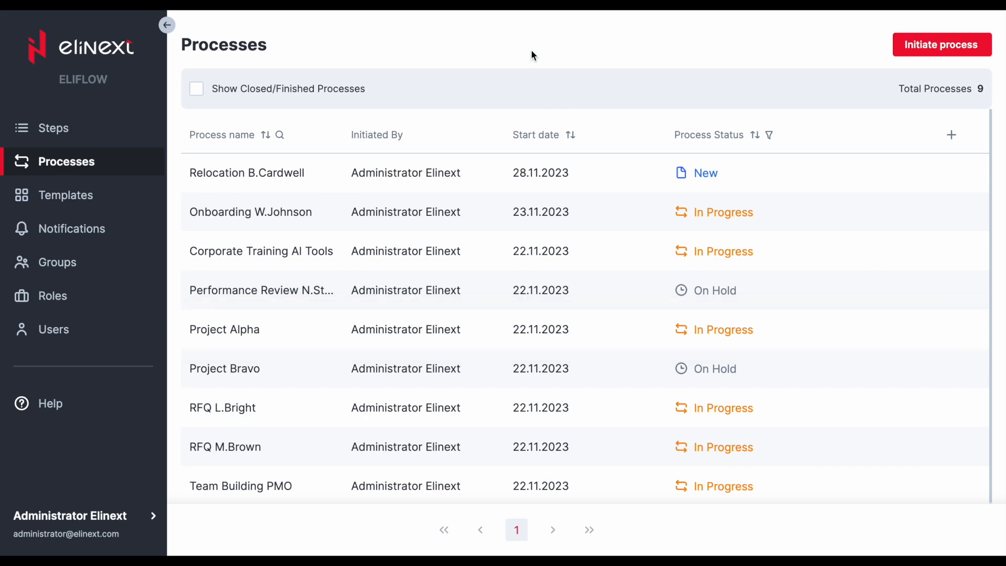
click(81, 200)
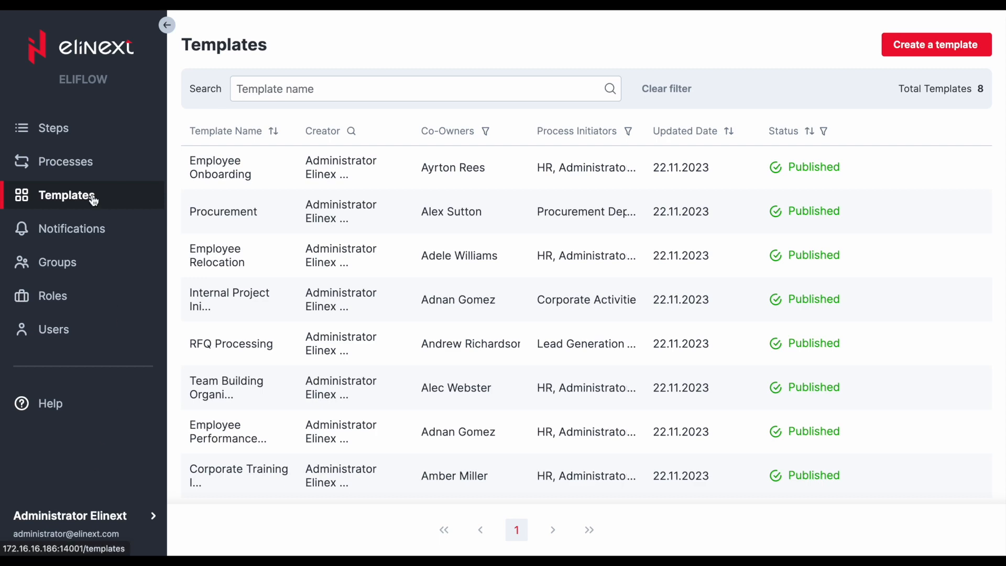
click(73, 166)
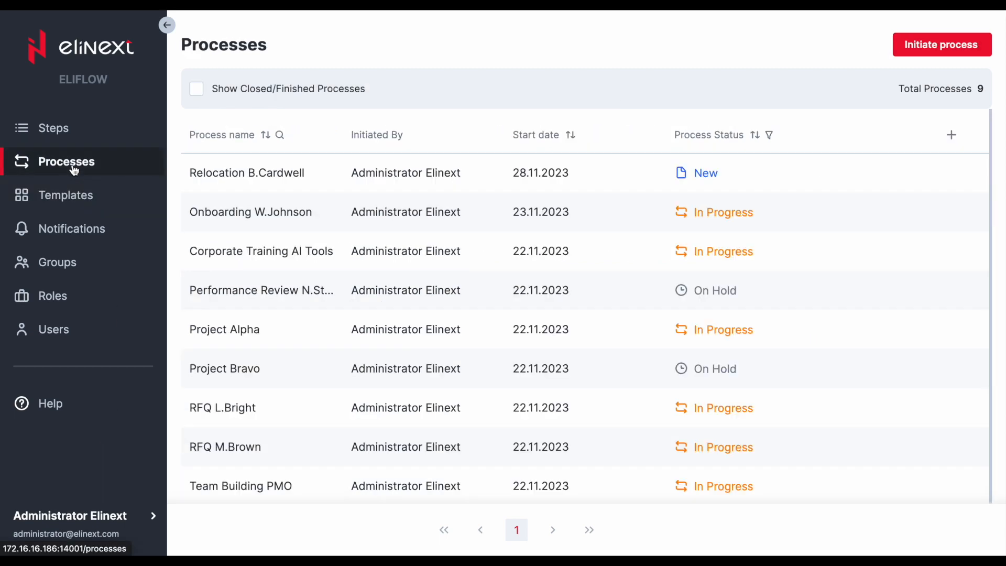
click(66, 133)
click(86, 228)
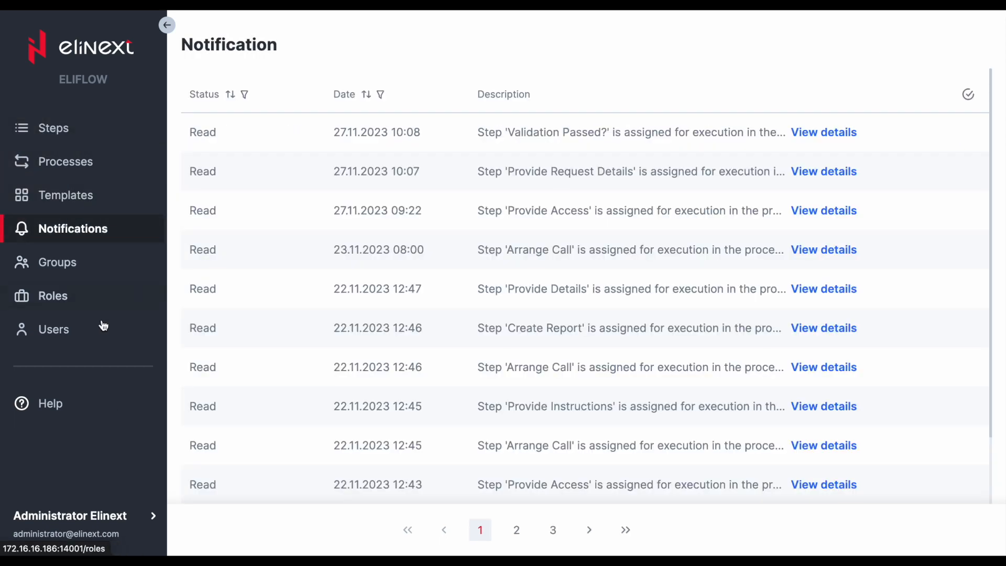
click(74, 336)
click(68, 294)
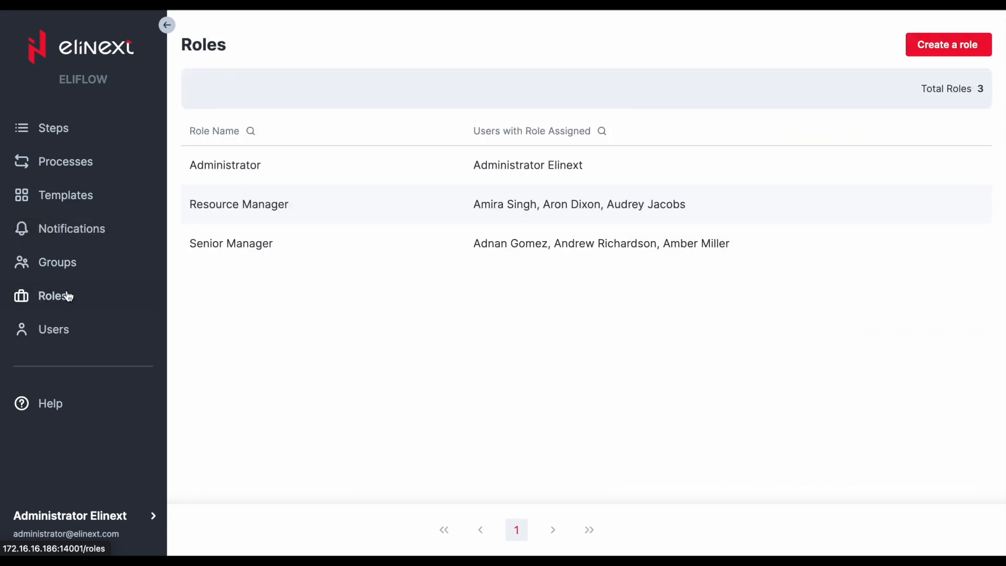
click(82, 265)
click(78, 197)
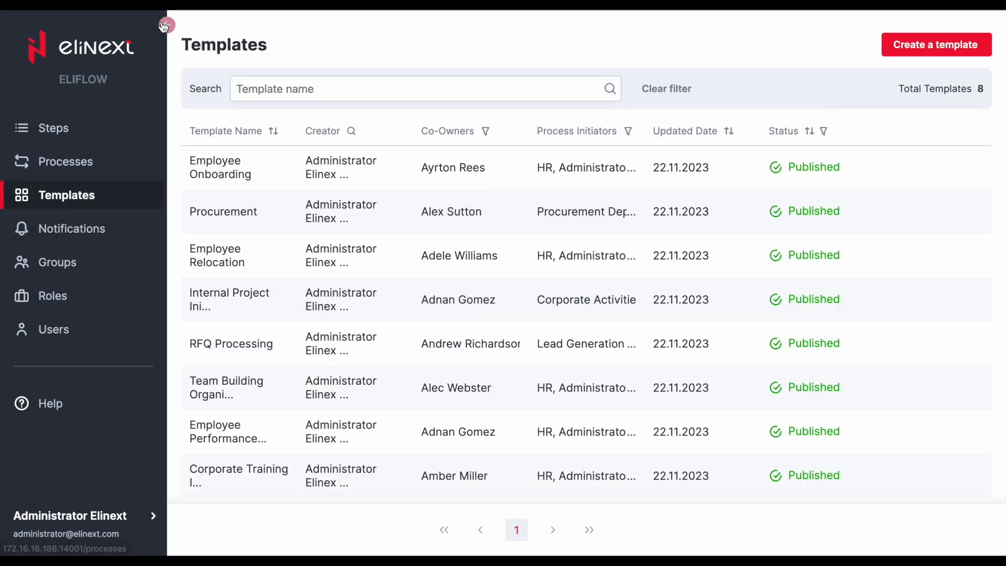
- Collapse the sidebar and open the RFQ Processing template's process flow diagram to examine its steps
click(166, 25)
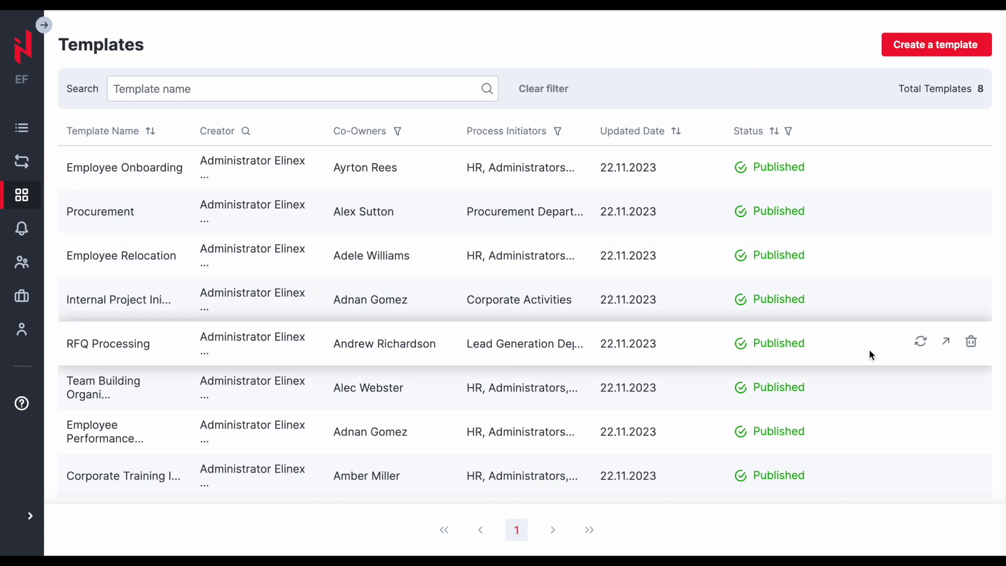
click(944, 344)
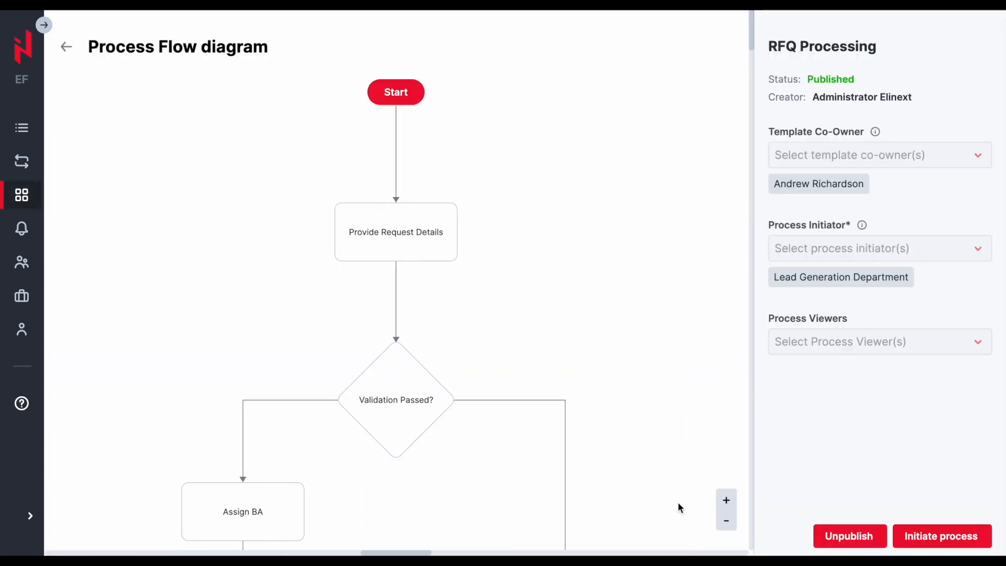
click(726, 521)
scroll(633, 325, down, 1)
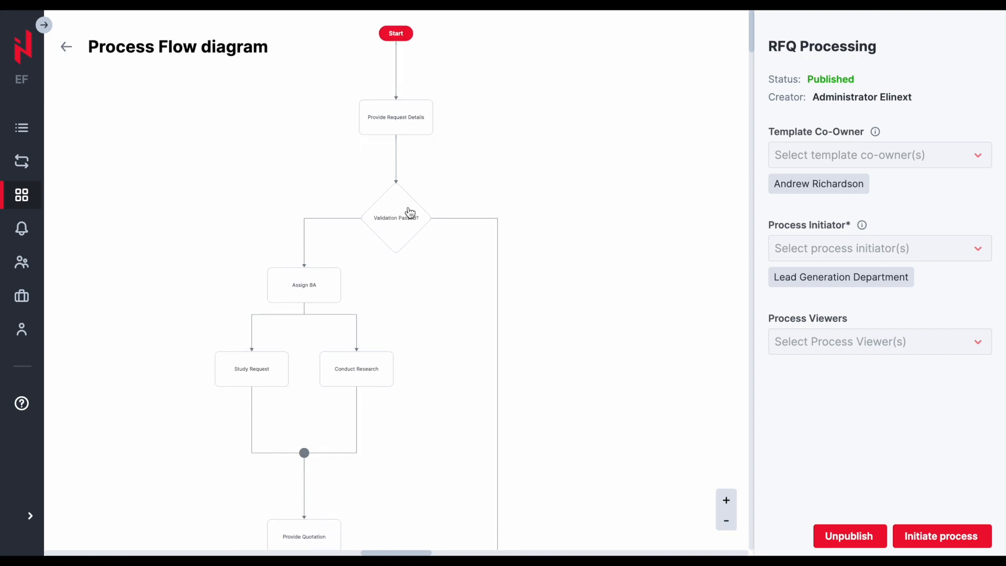
scroll(554, 283, down, 5)
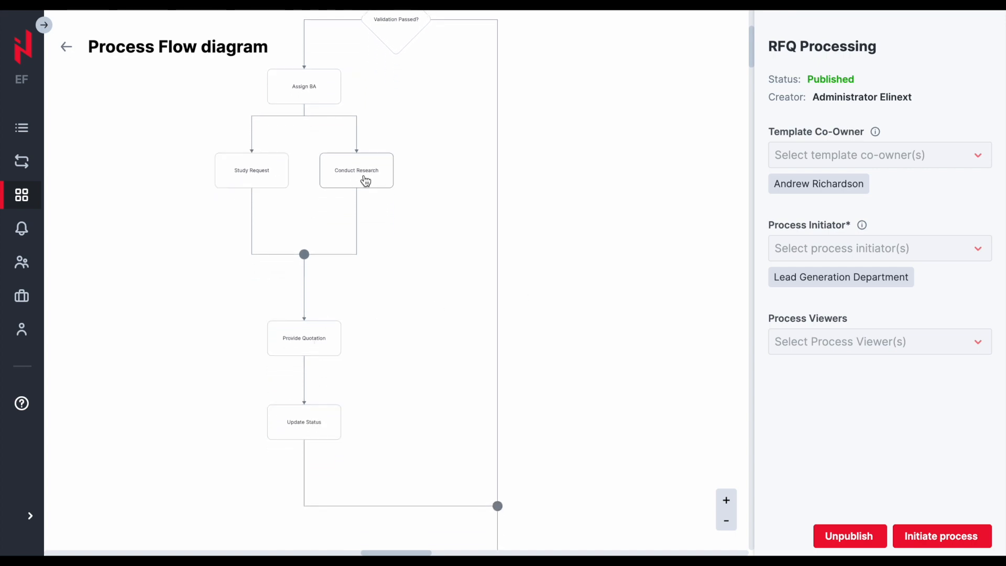
click(726, 521)
scroll(649, 385, up, 5)
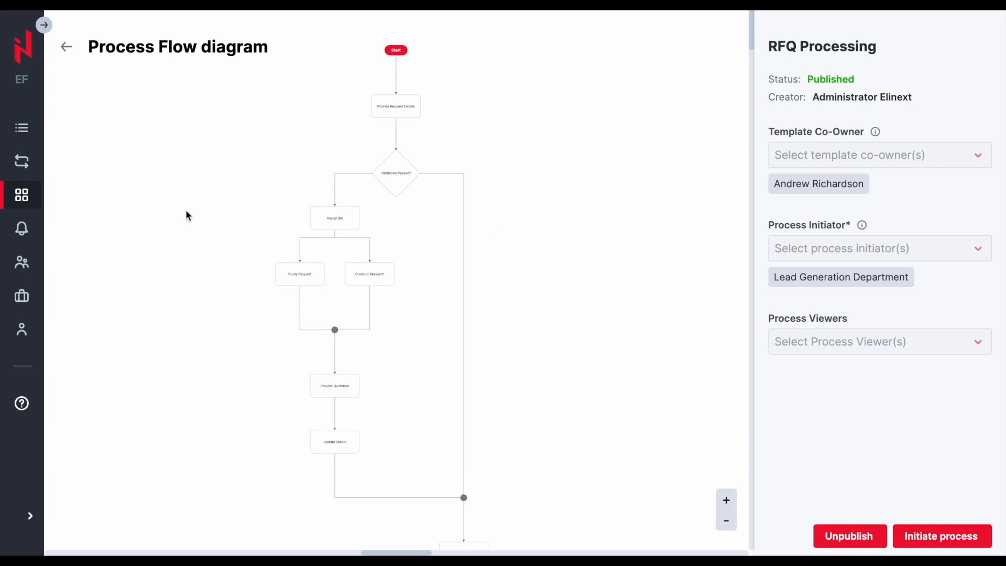
- Return to the templates list, search template names for "employ", and clear the search filter
click(24, 195)
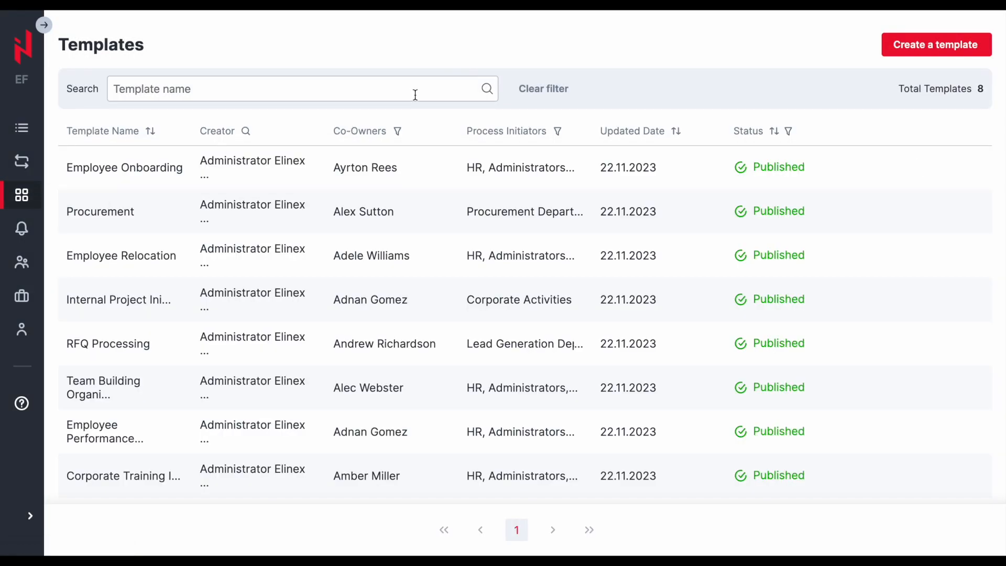
click(374, 94)
text(employ)
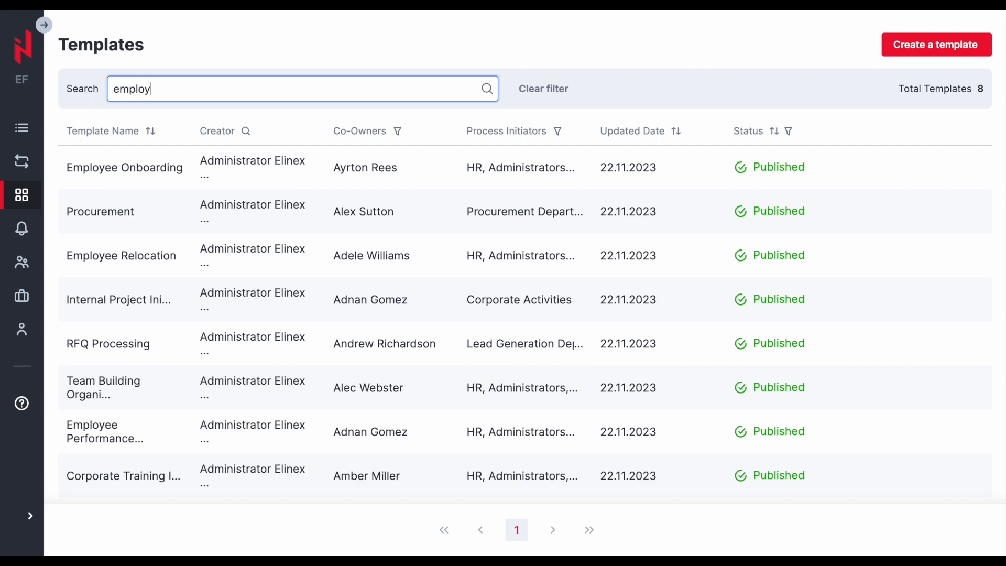
click(522, 49)
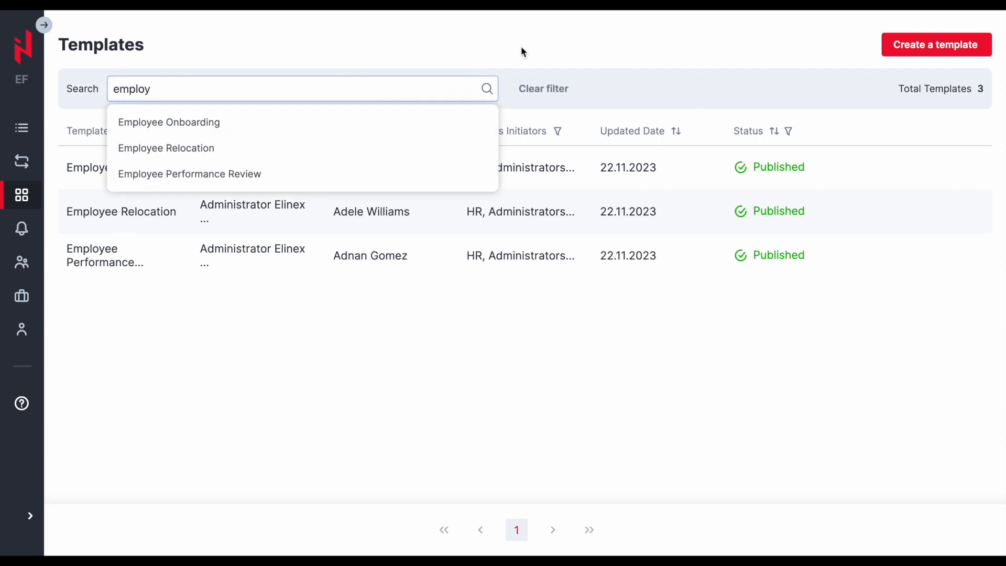
click(548, 89)
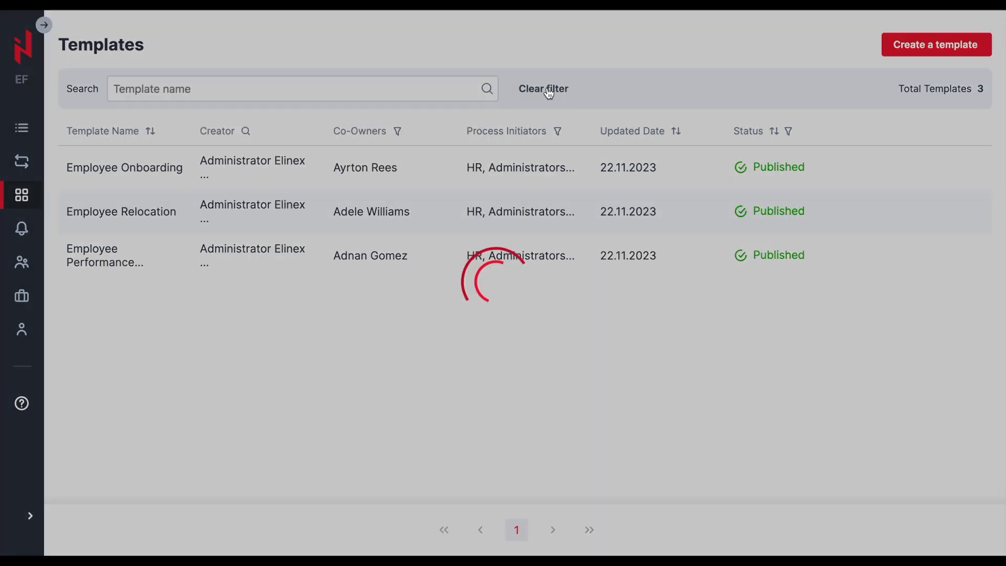
- Sort the templates list by template name
click(247, 132)
click(151, 131)
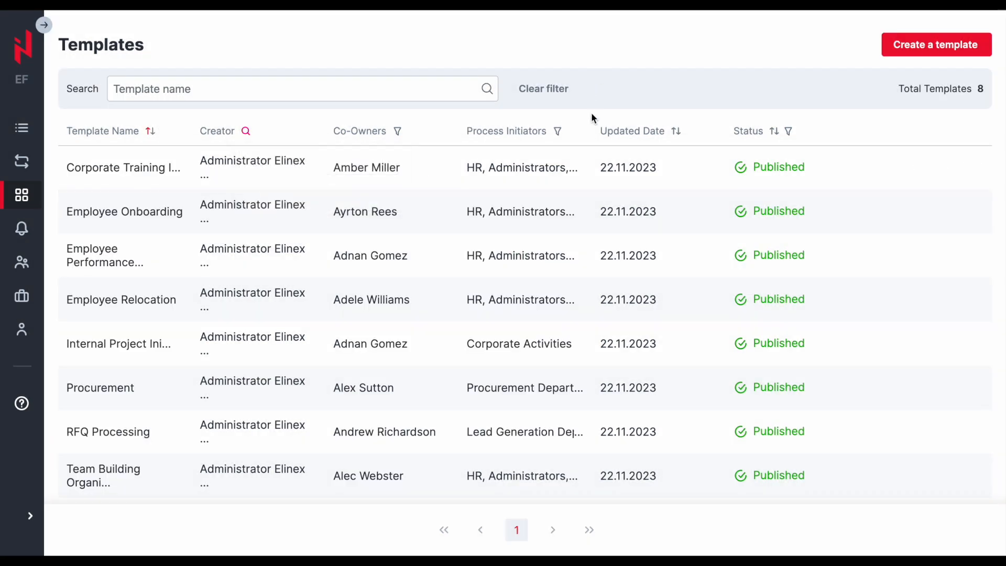
- Try the Process Initiators, Status and Co-Owners column filters, then clear all filters
click(558, 131)
click(567, 194)
click(584, 226)
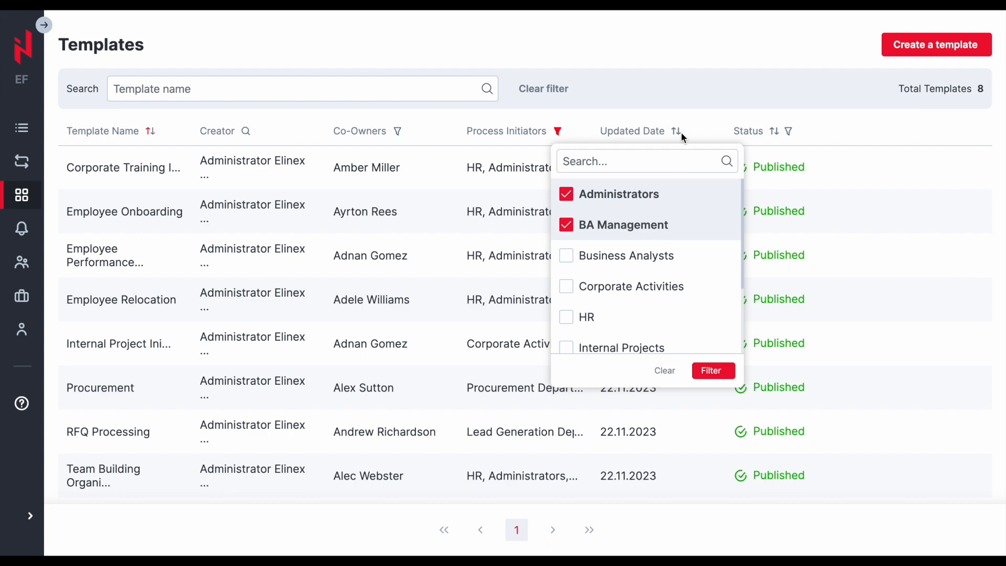
click(788, 131)
click(791, 187)
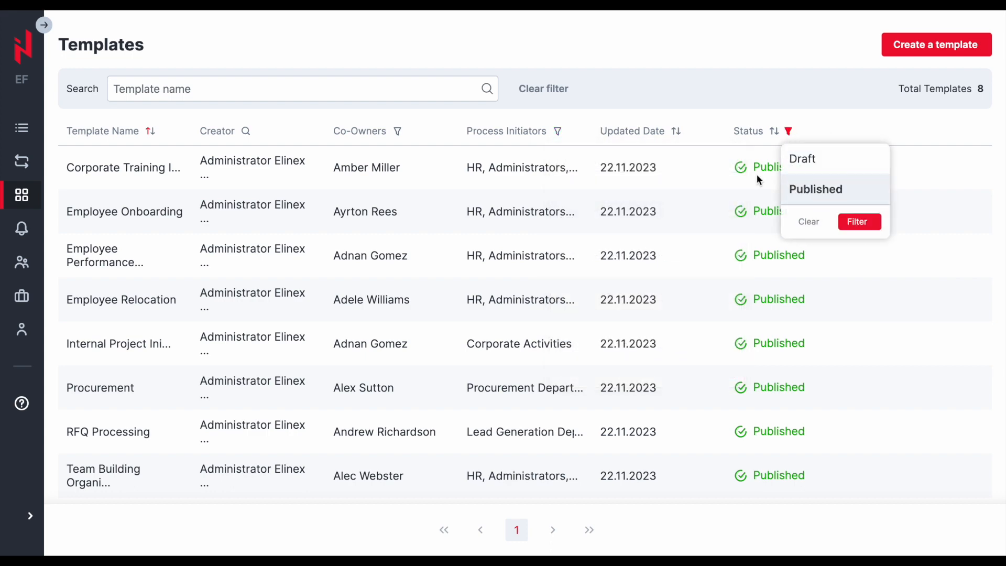
click(398, 131)
click(411, 193)
click(414, 222)
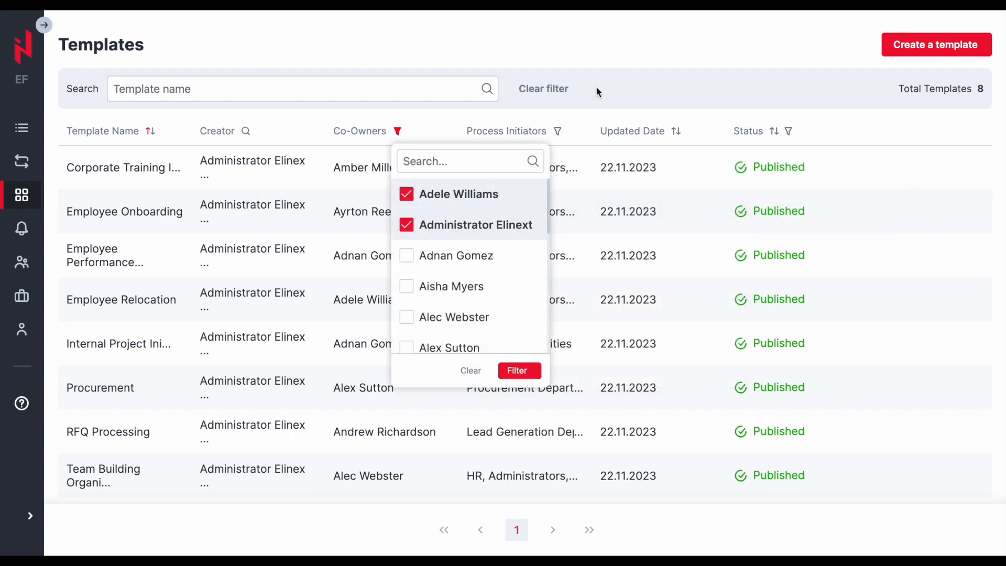
click(571, 90)
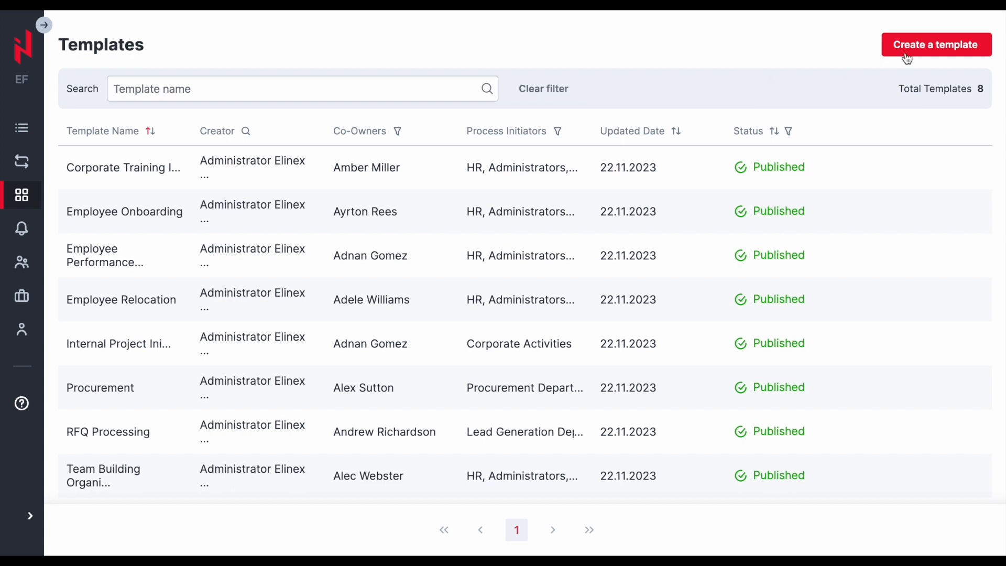
- Create a new template from scratch and name it RFP
click(932, 46)
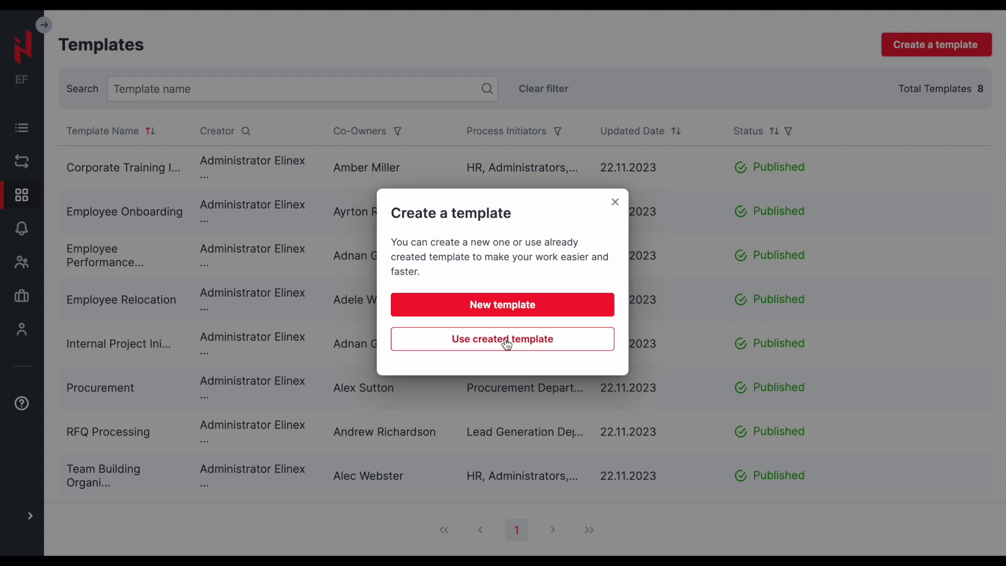
click(526, 307)
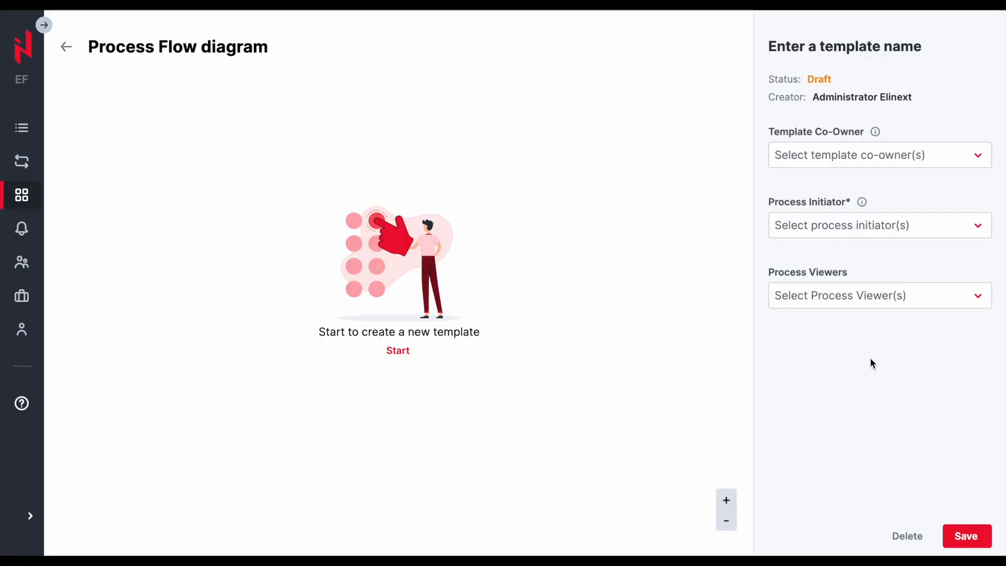
click(846, 45)
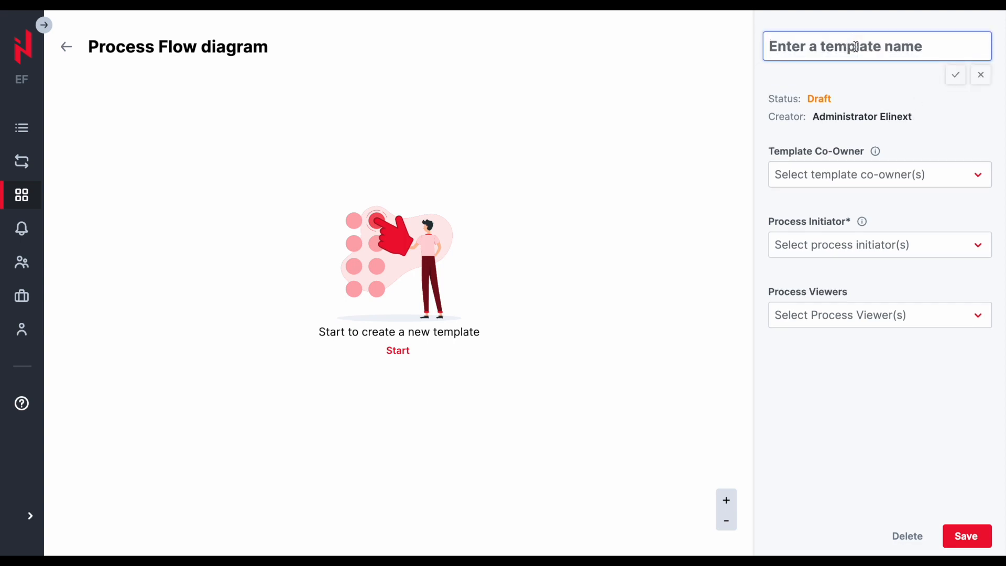
text(RFP)
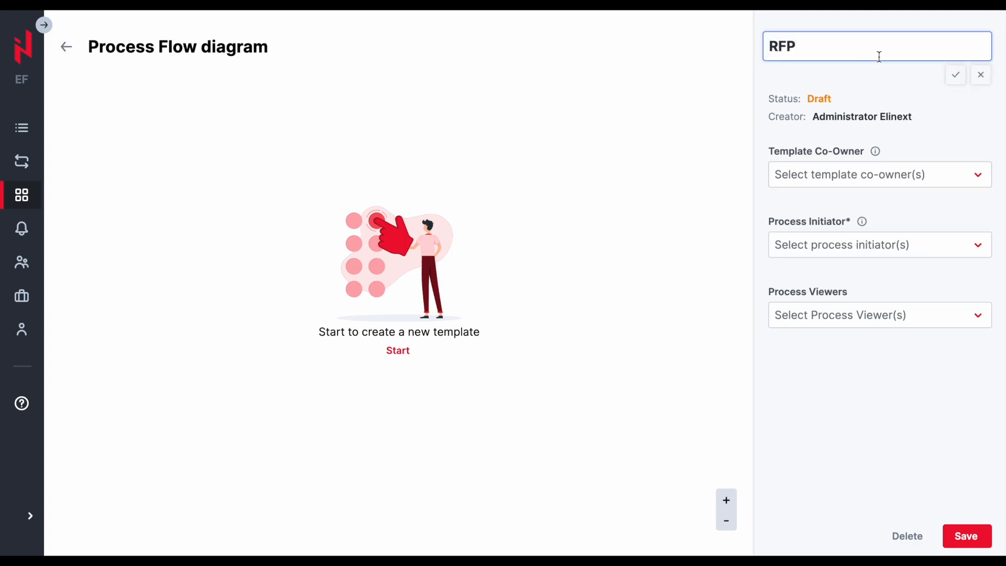
click(956, 76)
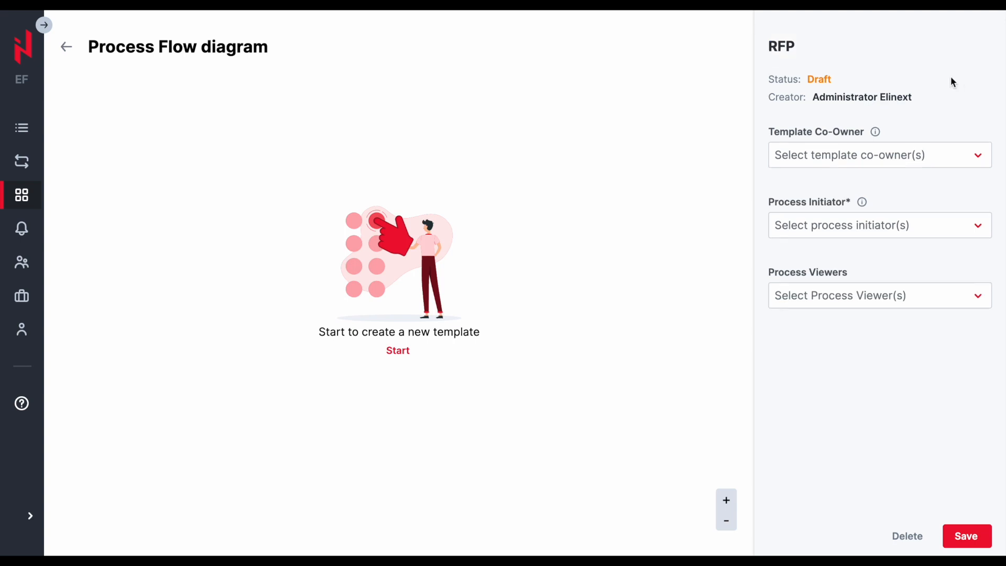
- Add the first three listed users as template co-owners
click(823, 166)
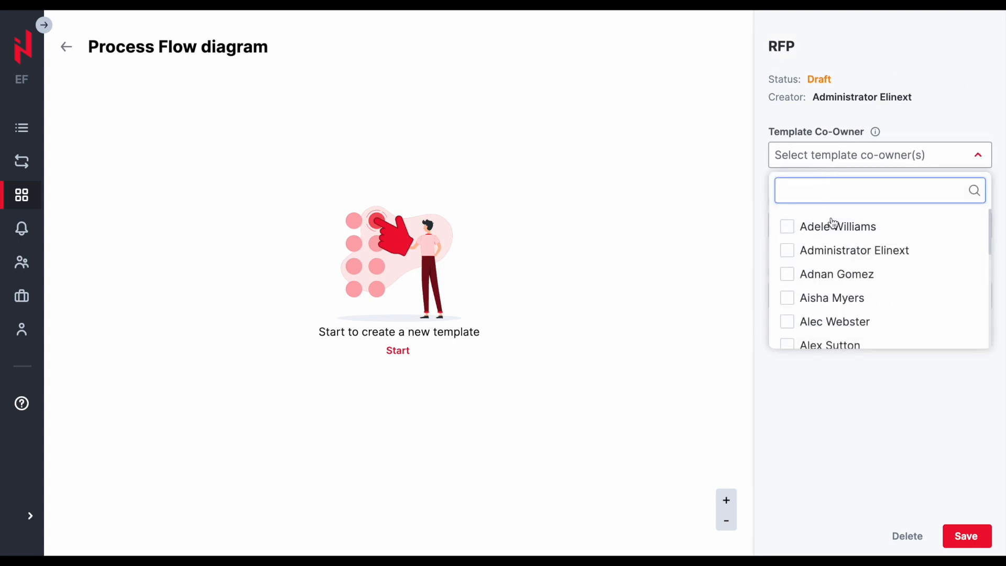
click(832, 226)
click(831, 257)
click(831, 283)
mouse_move(878, 135)
click(929, 122)
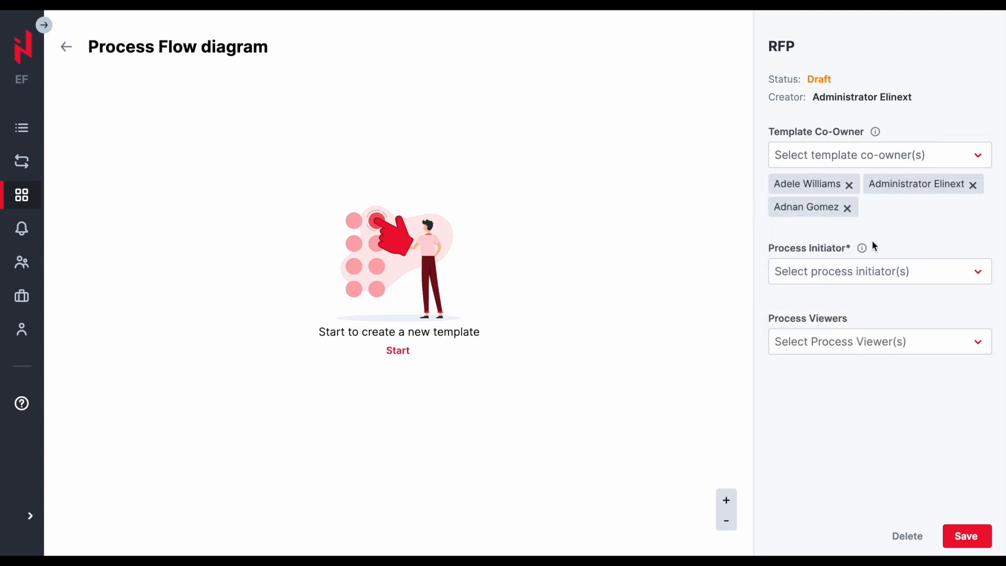
- Set the process initiators to Administrators, BA Management and Business Analysts
click(830, 270)
click(822, 343)
click(822, 365)
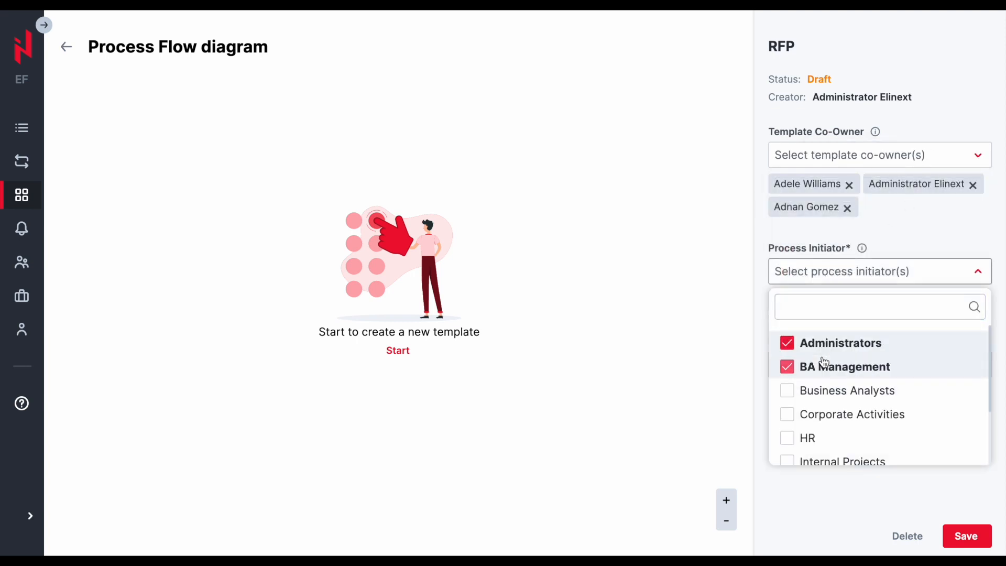
click(820, 392)
click(902, 241)
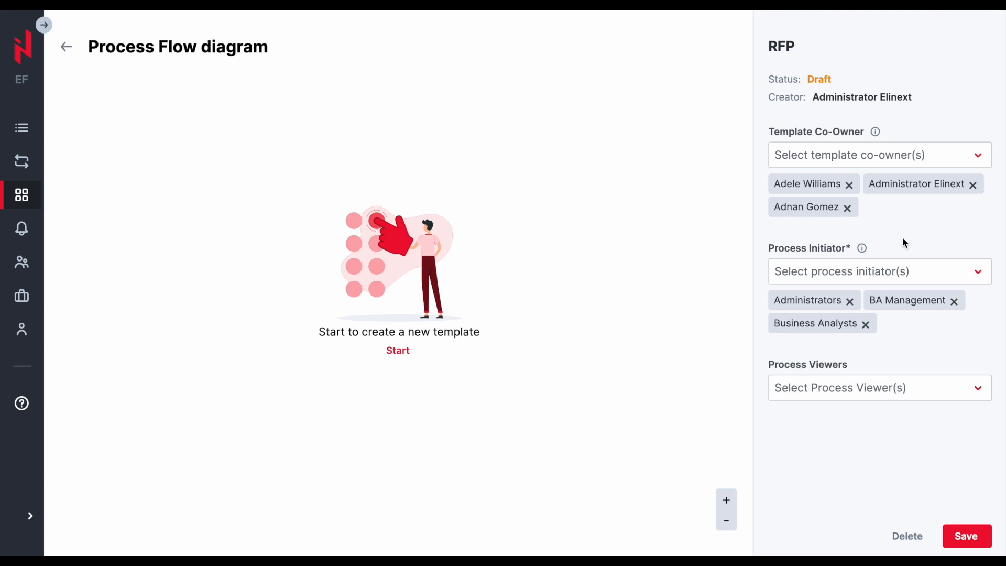
- Set the process viewers to Corporate Activities and HR
click(858, 388)
click(831, 328)
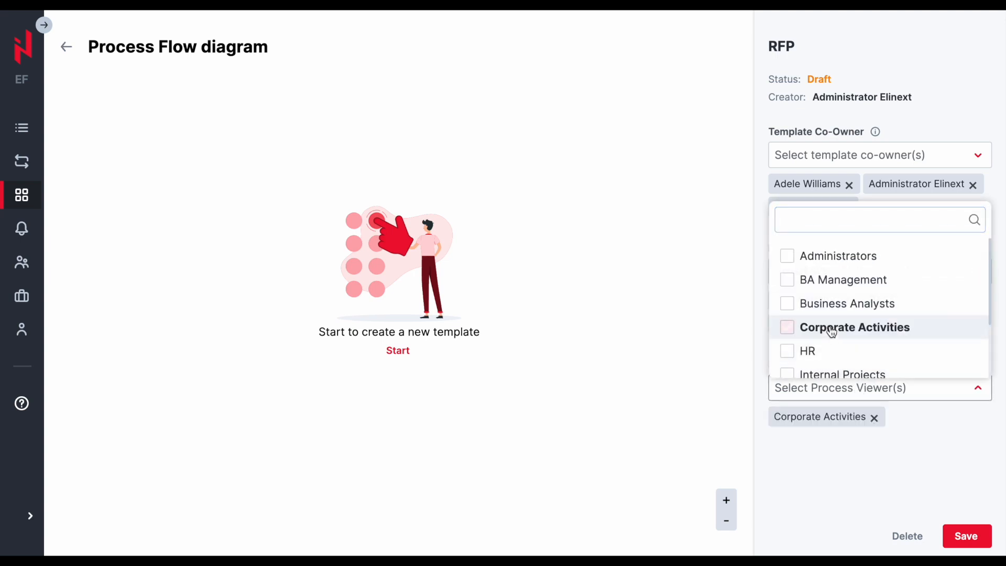
click(809, 350)
click(812, 461)
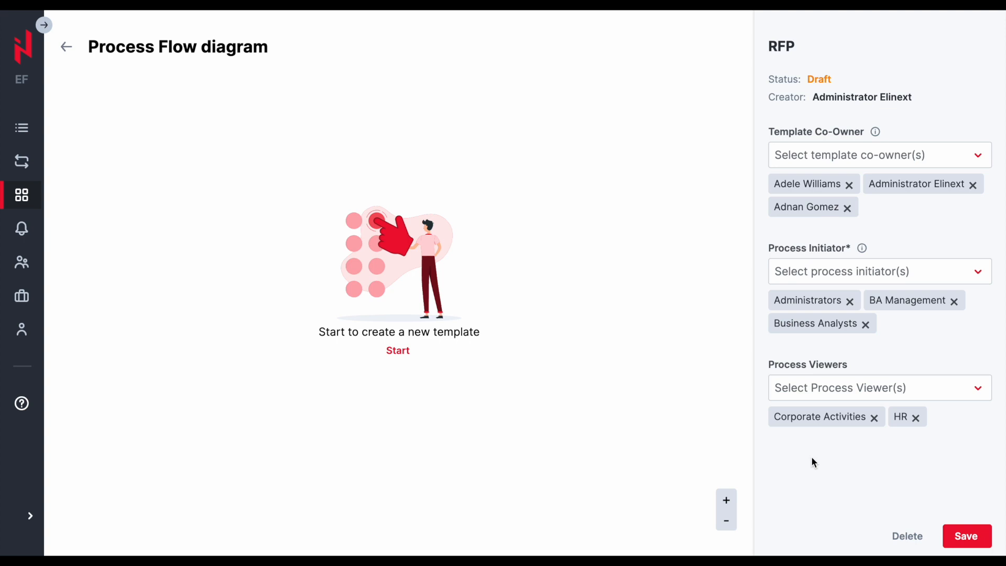
- Start the flow diagram, add a simple step after Start, and open that step for editing
click(405, 355)
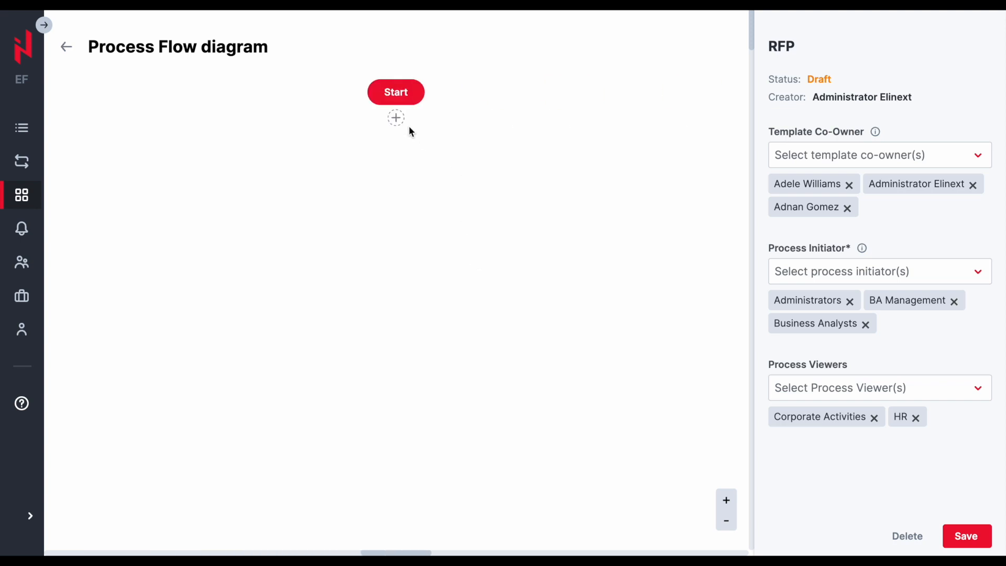
click(397, 119)
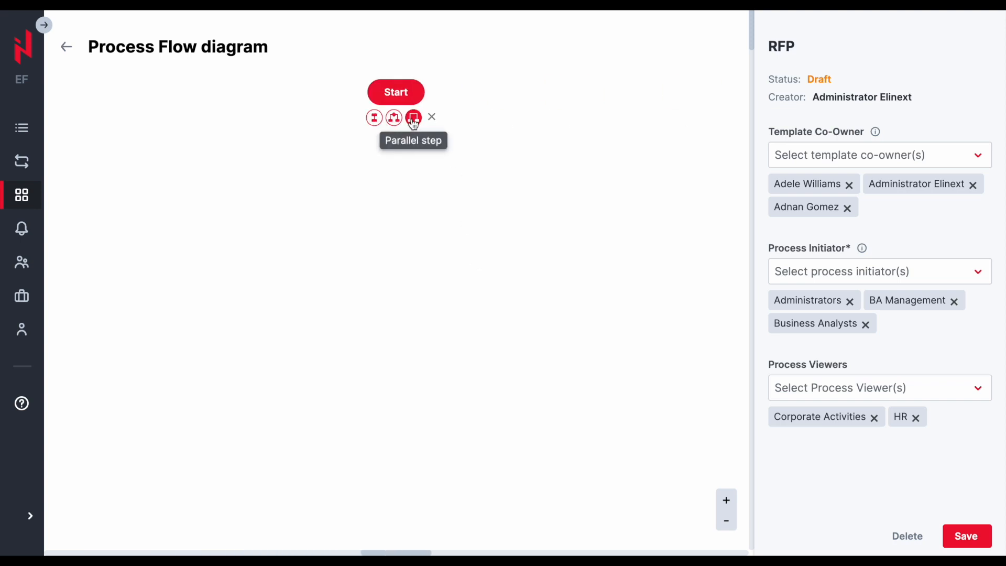
click(374, 119)
mouse_move(416, 232)
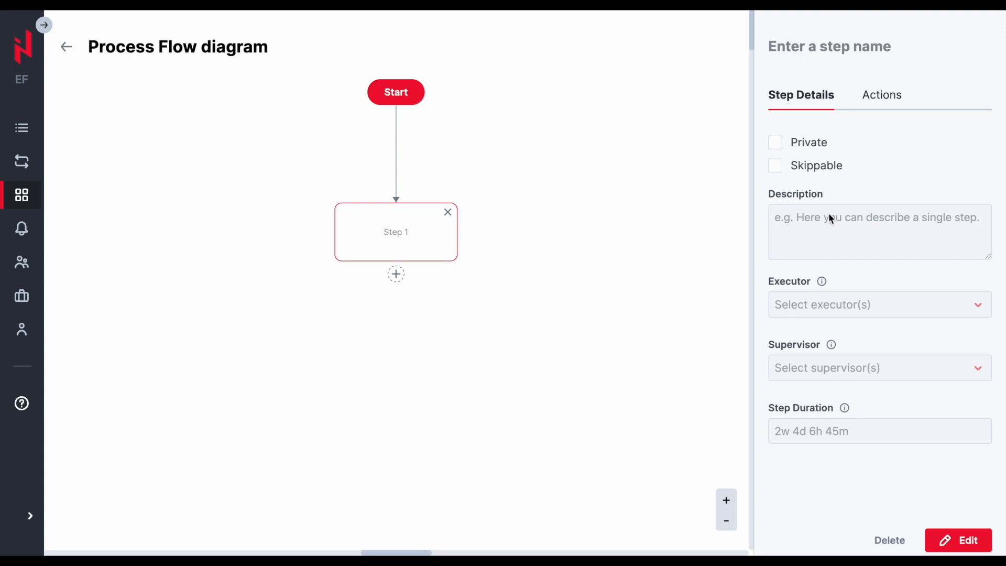
click(947, 539)
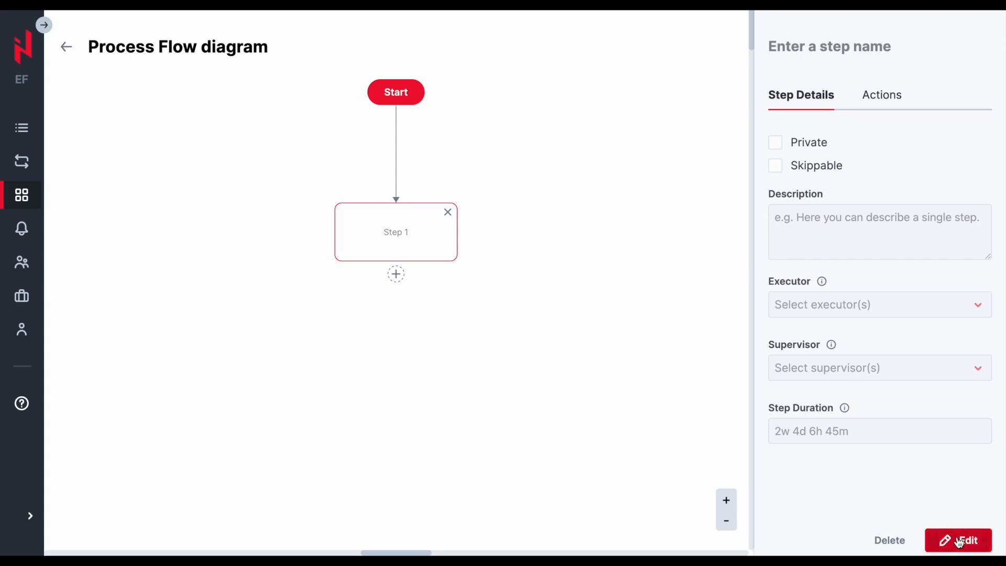
- Name the new step Provide Details and confirm the name
click(835, 48)
click(835, 49)
text(Provide Details)
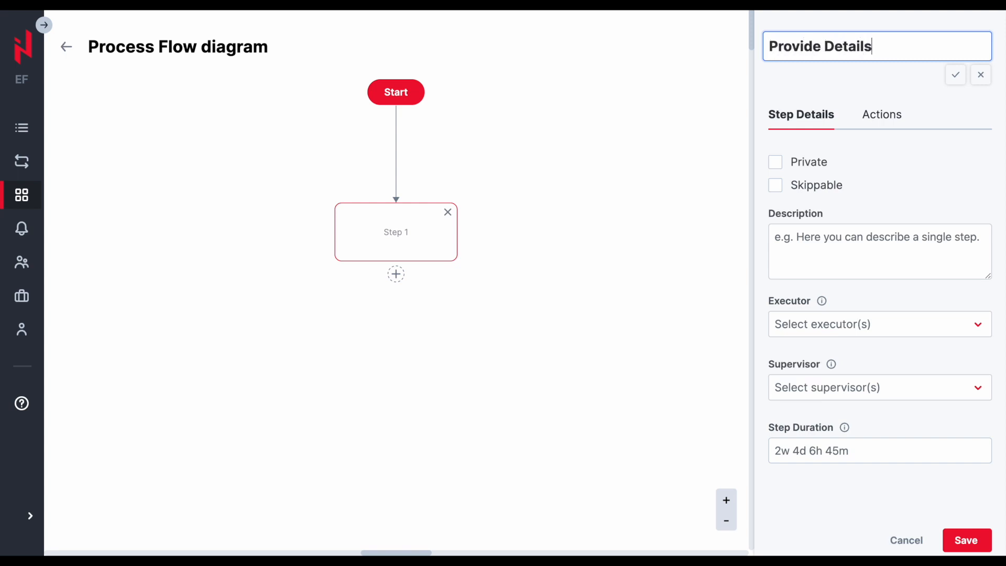
click(955, 75)
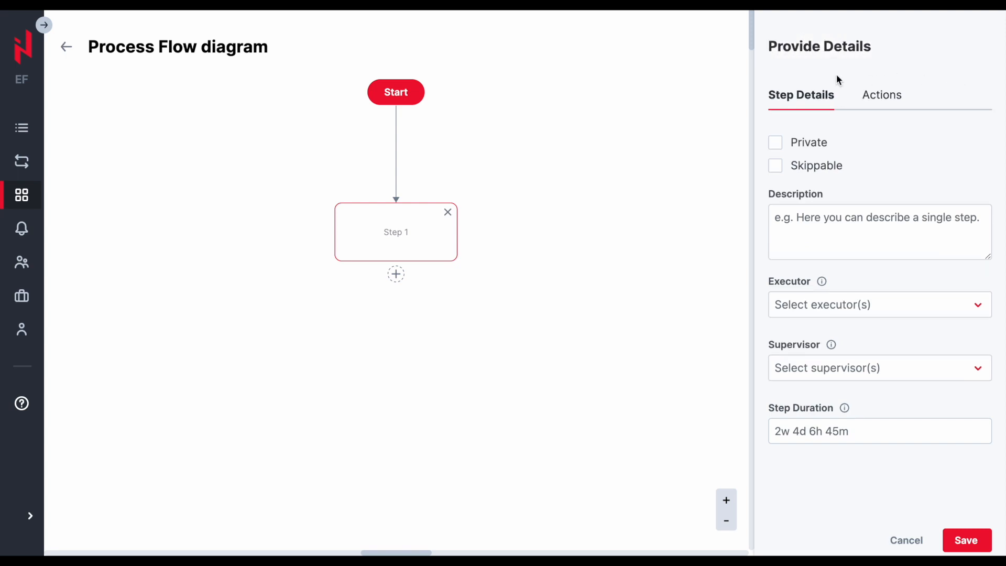
- Set the step's executors to Administrators and BA Management
click(823, 216)
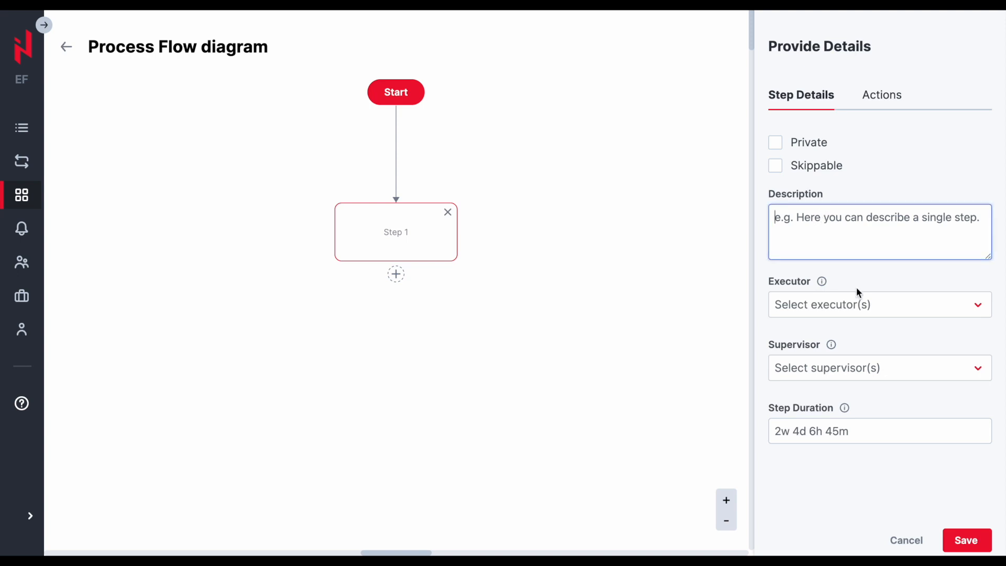
click(869, 311)
click(839, 377)
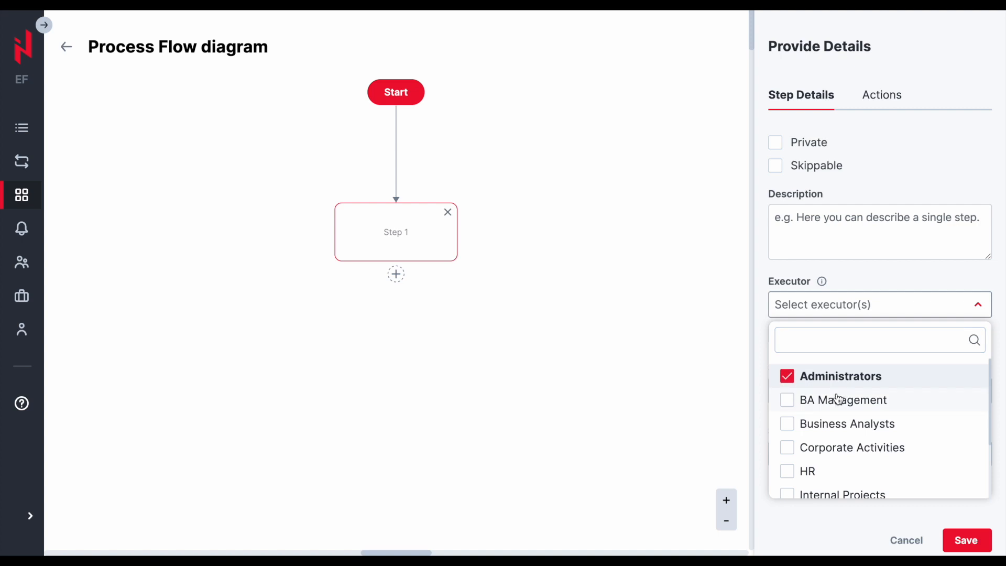
click(836, 401)
click(888, 277)
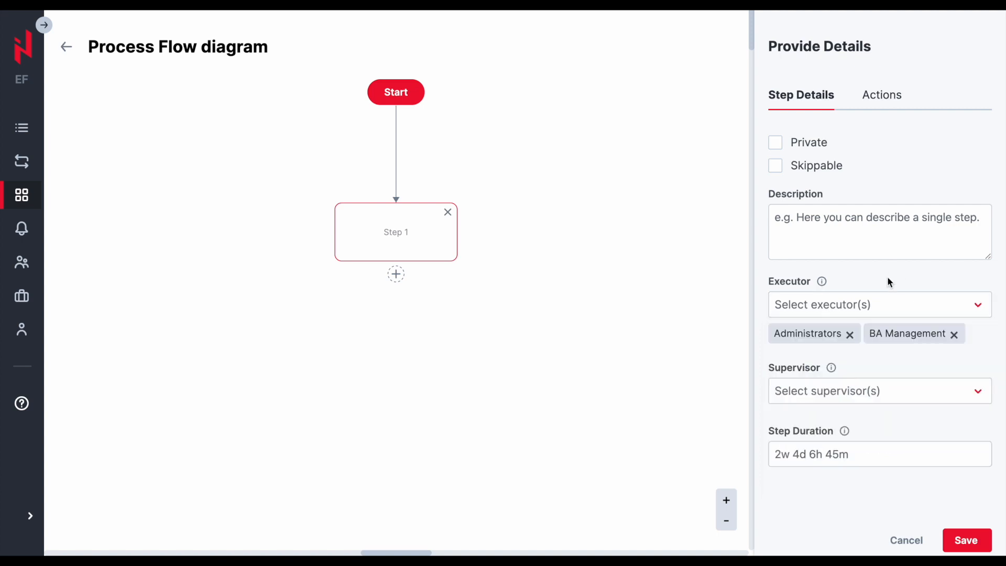
- Assign the fifth listed user as the step supervisor and set the step duration to 1d
click(855, 391)
click(837, 355)
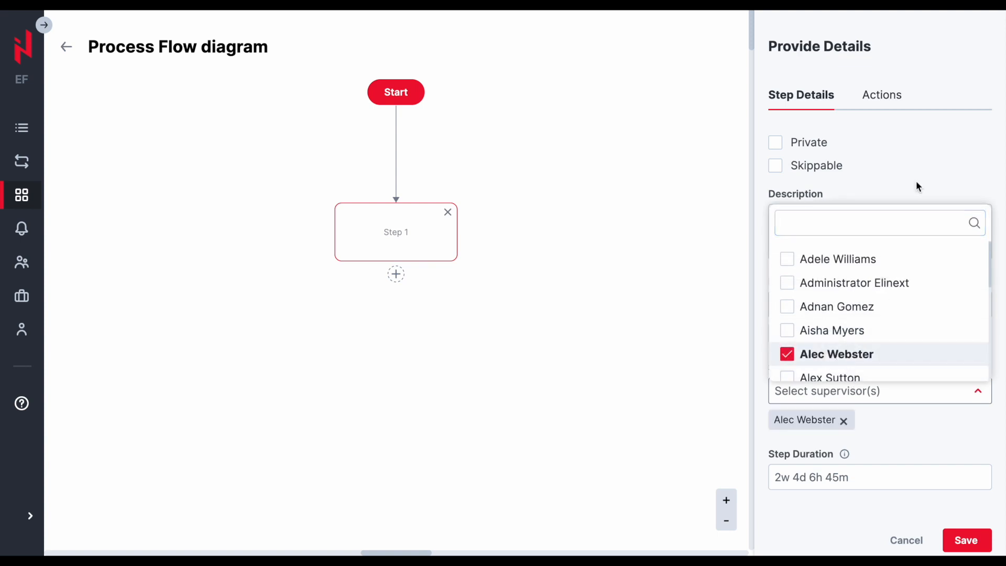
click(916, 177)
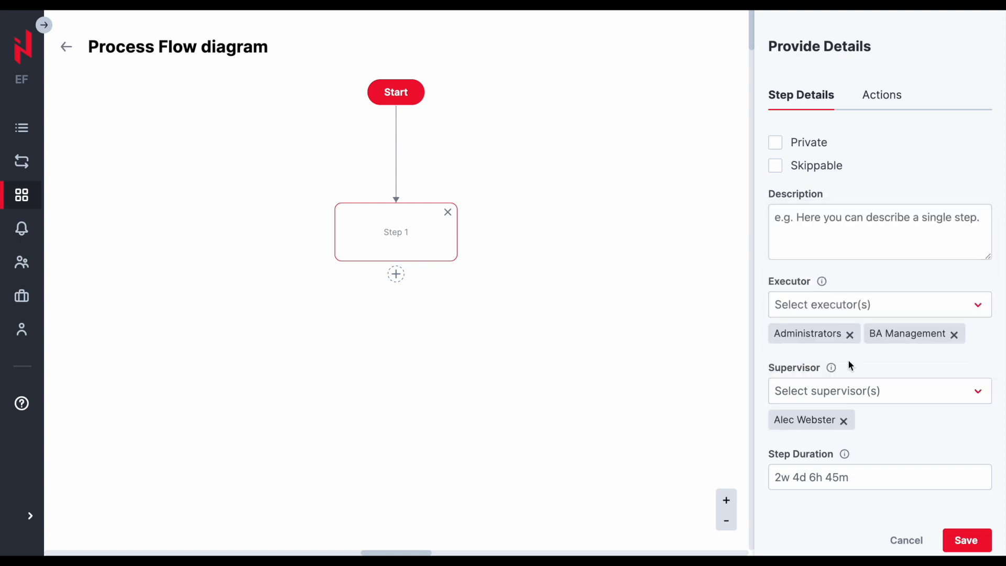
click(821, 474)
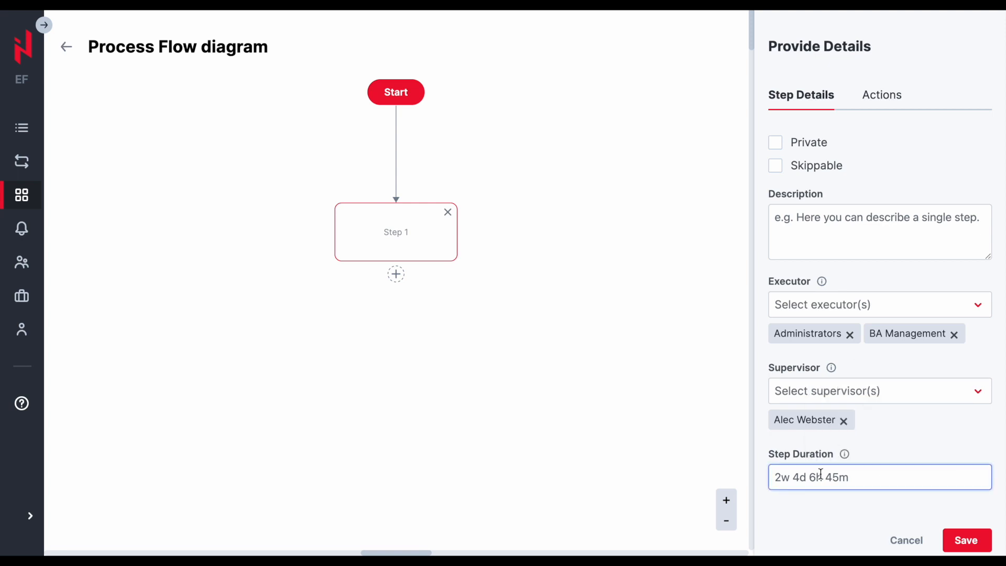
text(1d)
click(896, 432)
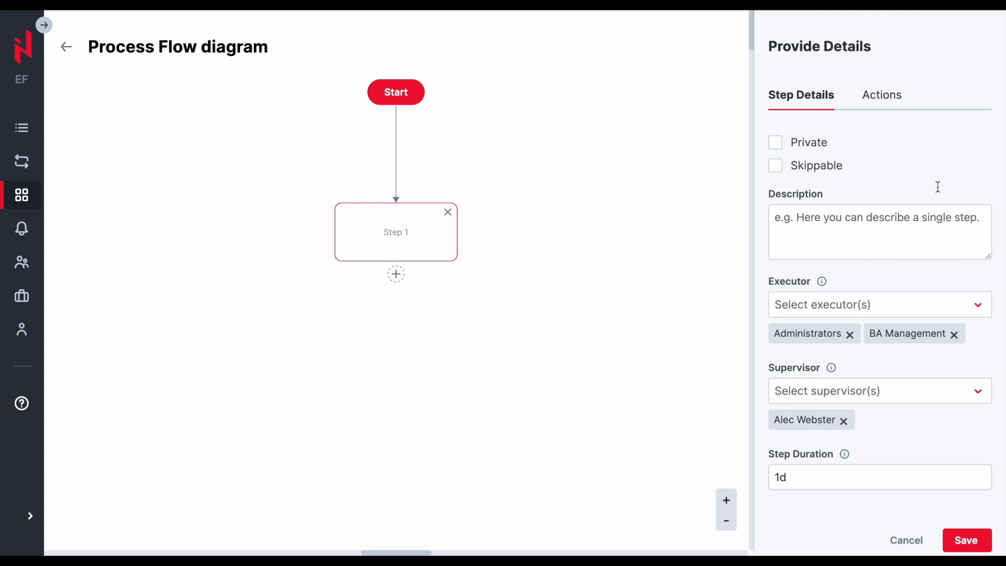
- Add a required Text action field named Company to the Provide Details step
click(882, 97)
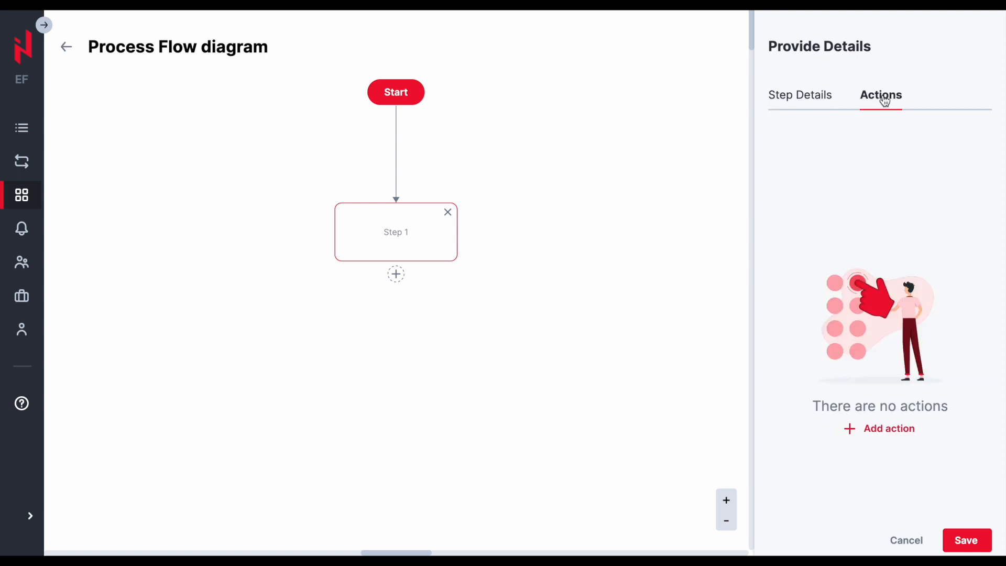
click(866, 429)
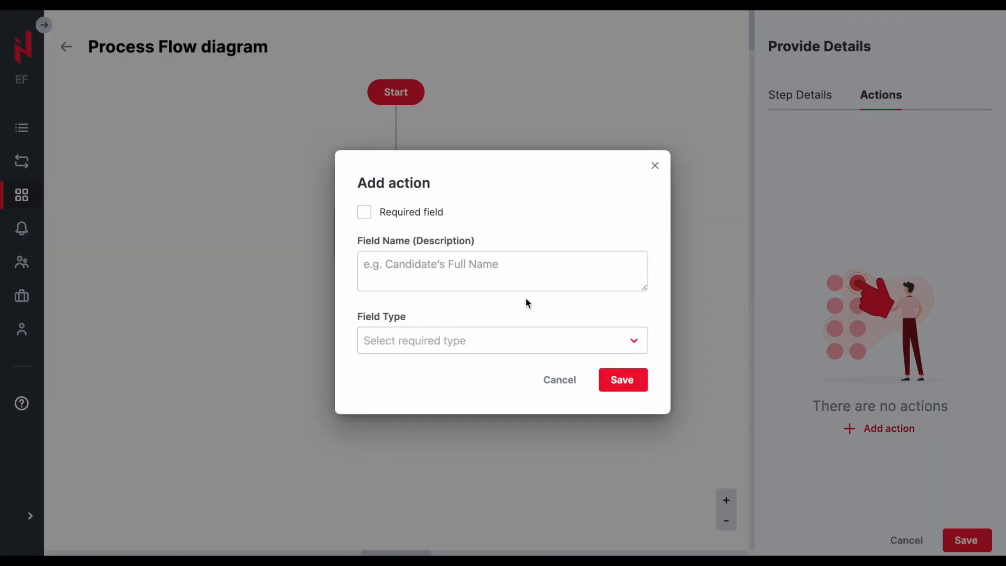
click(465, 341)
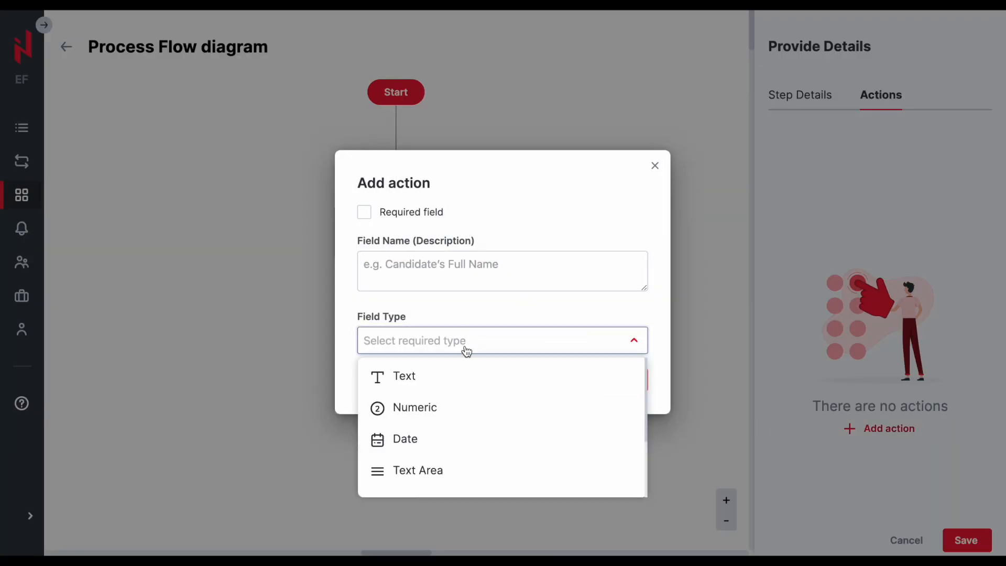
scroll(452, 389, down, 4)
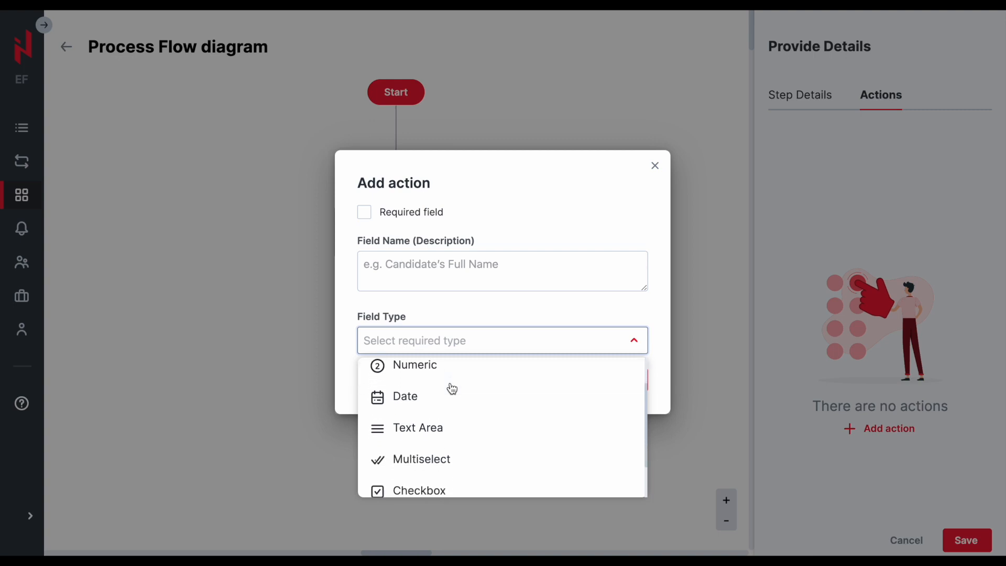
scroll(452, 388, up, 4)
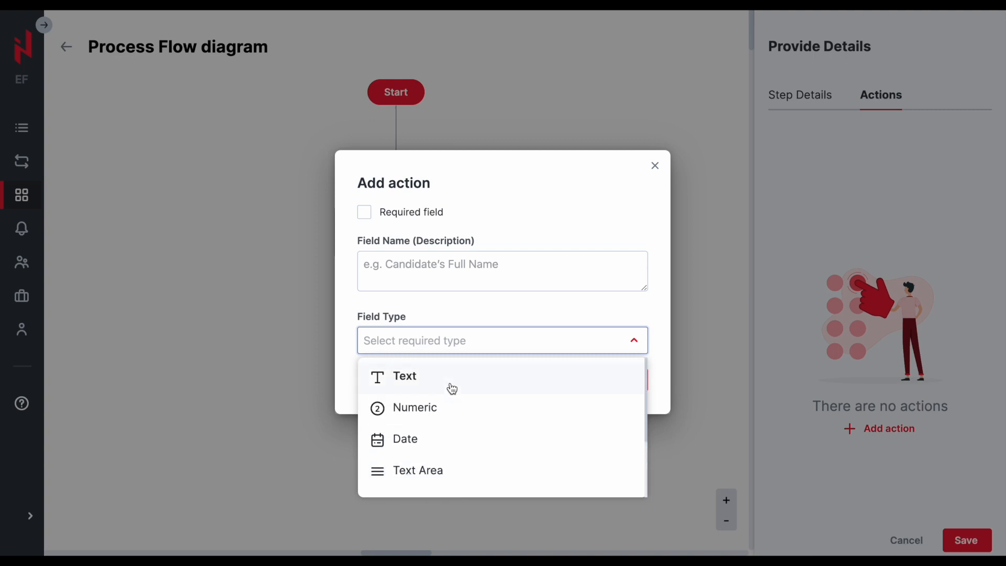
click(416, 378)
click(421, 265)
text(Comp)
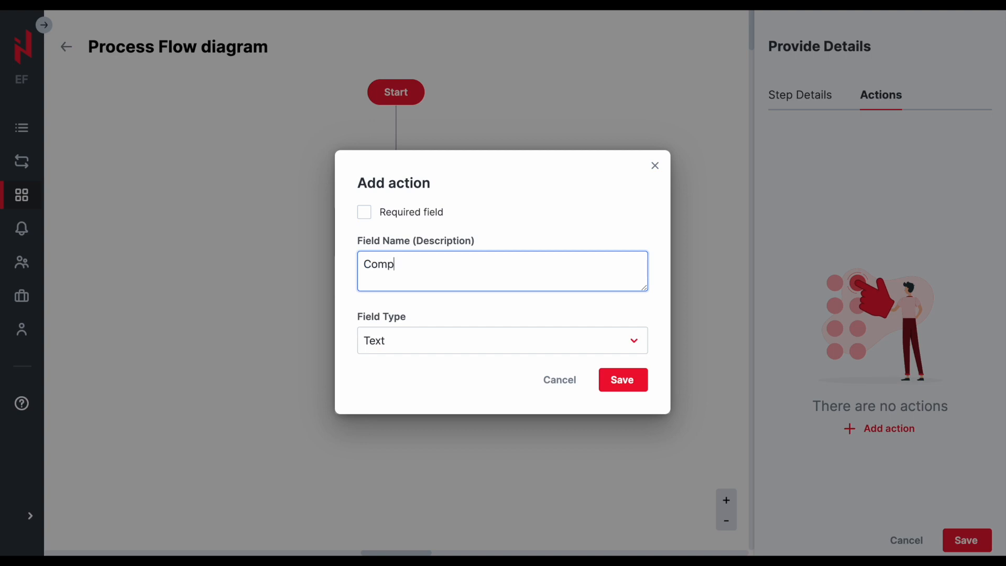
text(any)
click(364, 213)
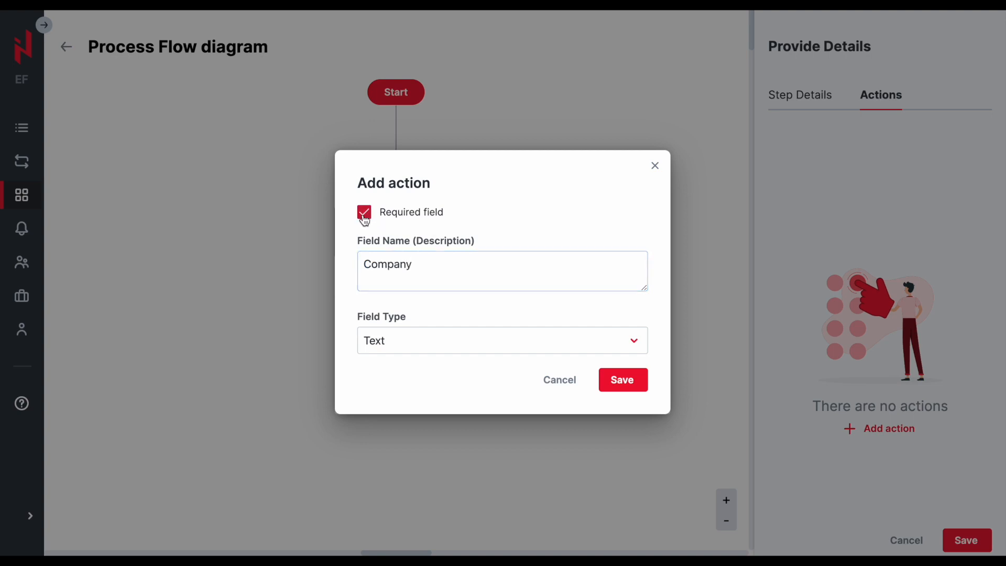
click(622, 379)
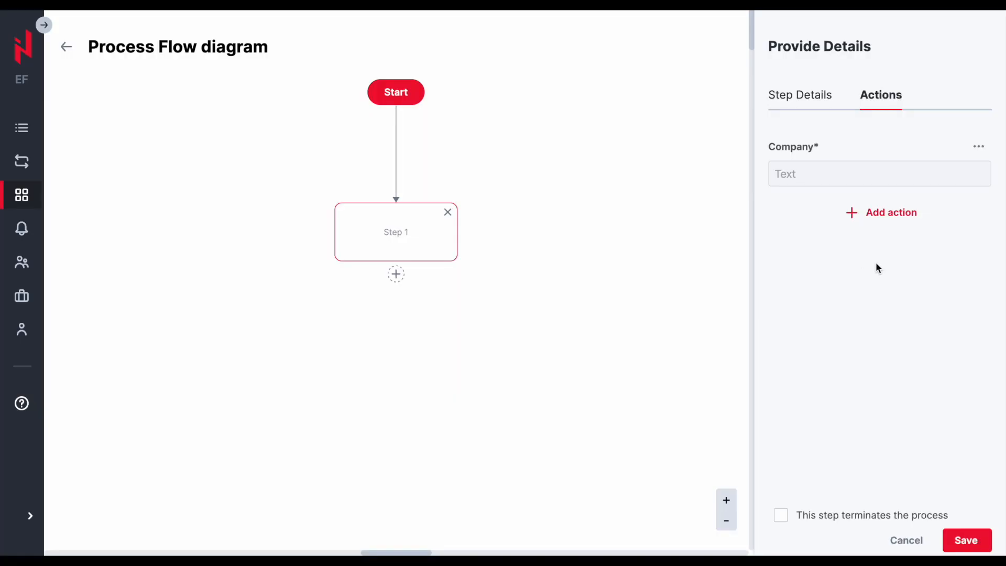
- Add a conditional step after Provide Details with two simple steps on its branches
click(978, 146)
click(897, 294)
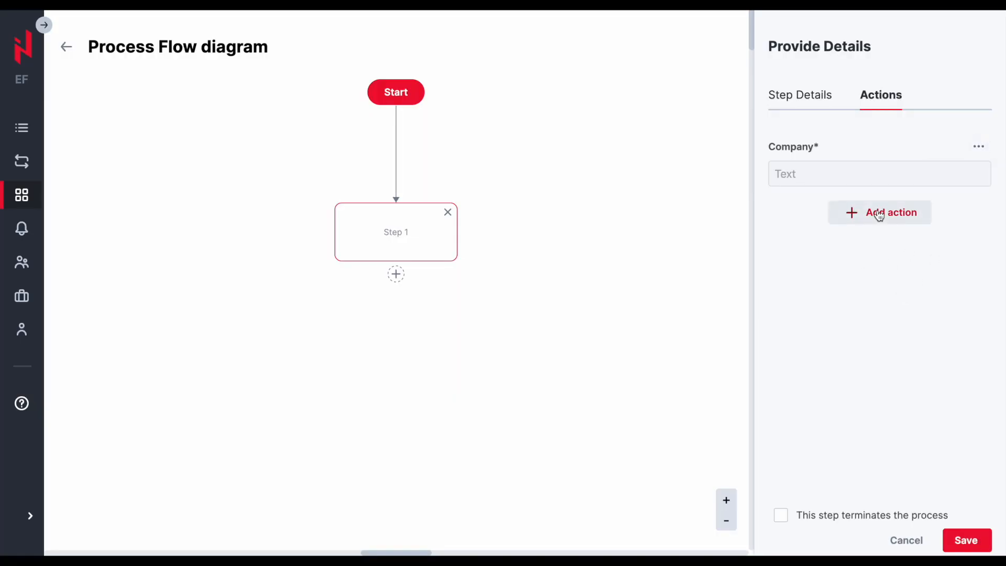
click(468, 299)
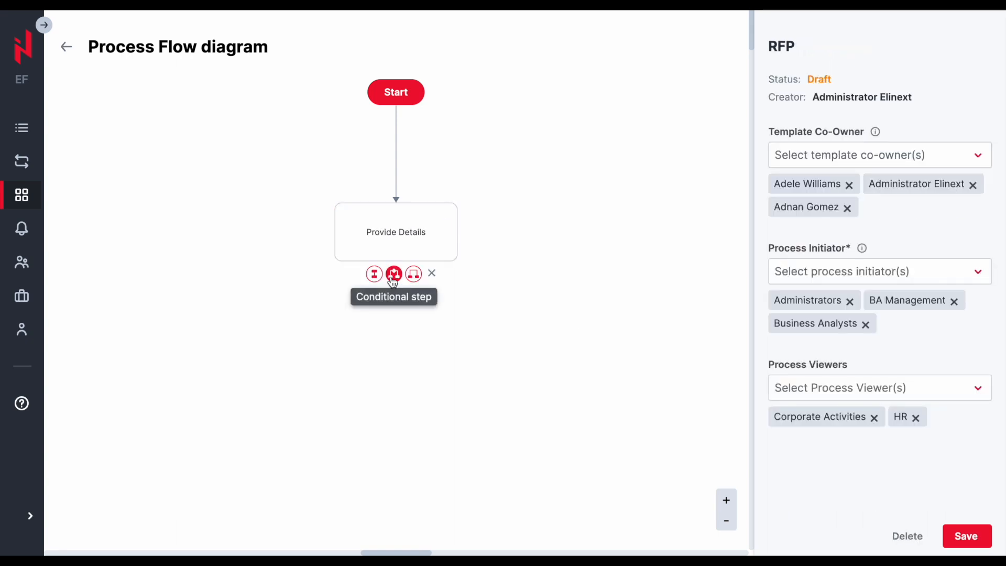
click(393, 273)
scroll(393, 384, down, 3)
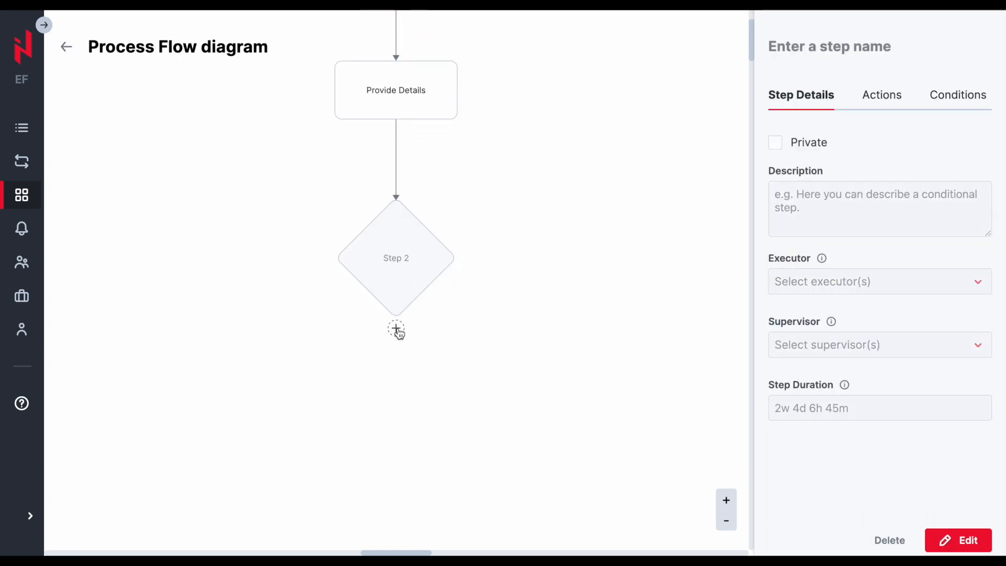
click(375, 329)
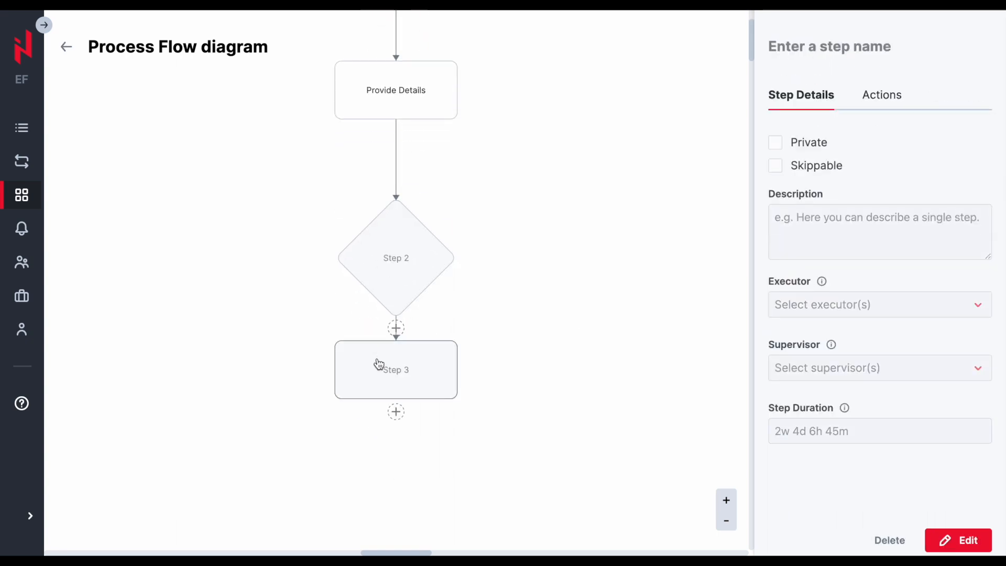
click(374, 328)
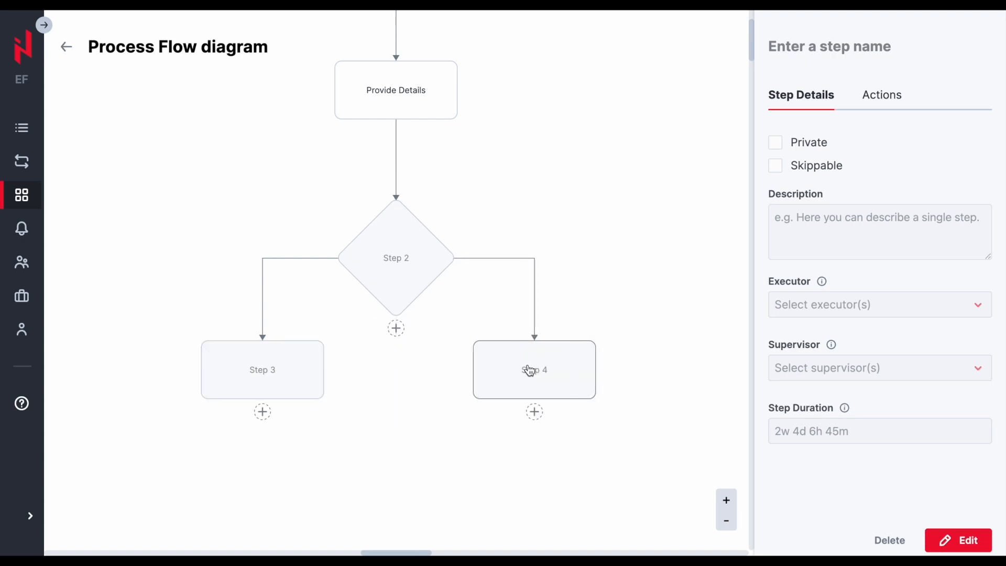
- Open the conditional step for editing and name it Valid?
click(411, 269)
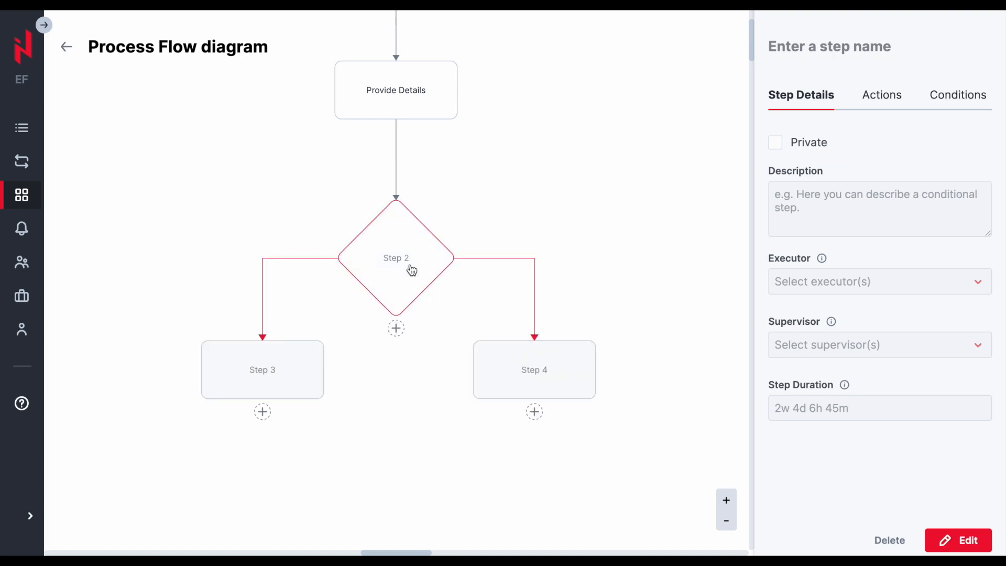
click(957, 532)
click(812, 49)
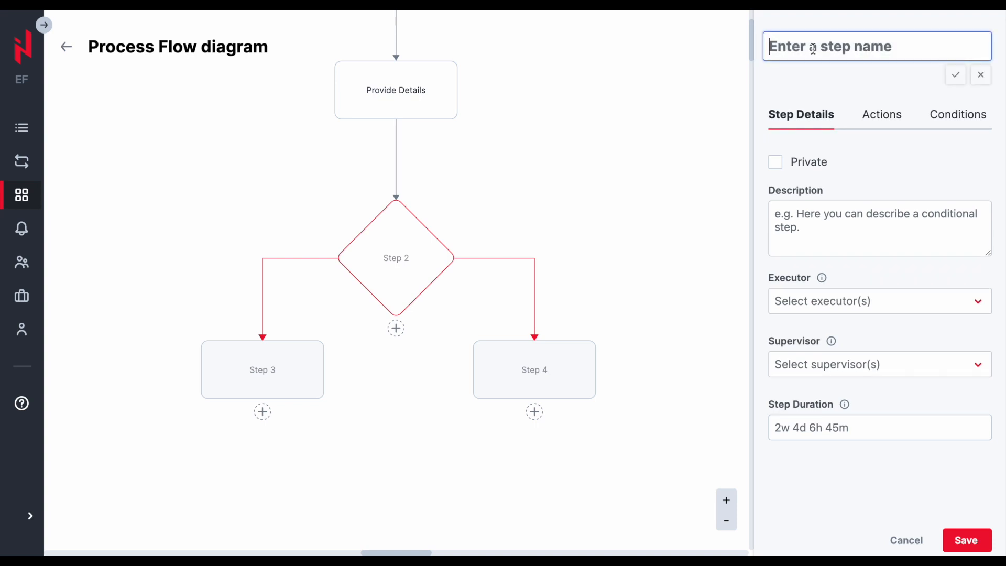
text(Valid?)
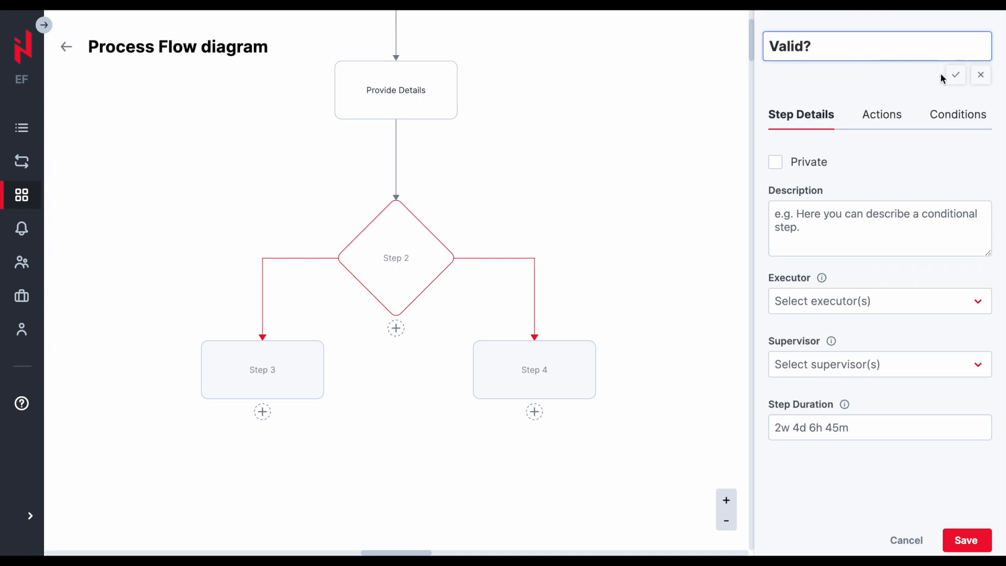
click(955, 74)
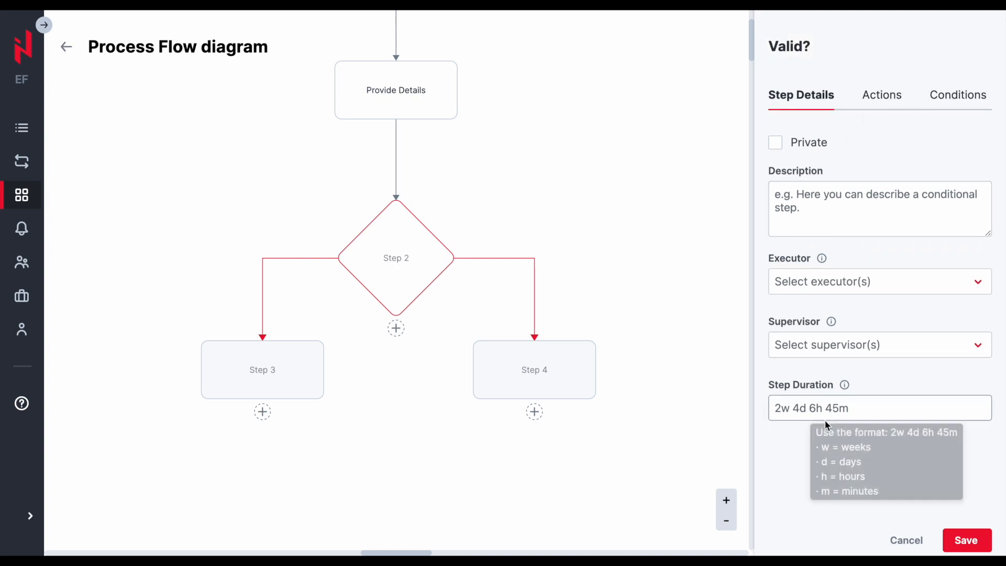
- Set the condition name of the conditional step to Valid?
click(951, 103)
click(875, 170)
text(C)
text(alid?)
click(847, 237)
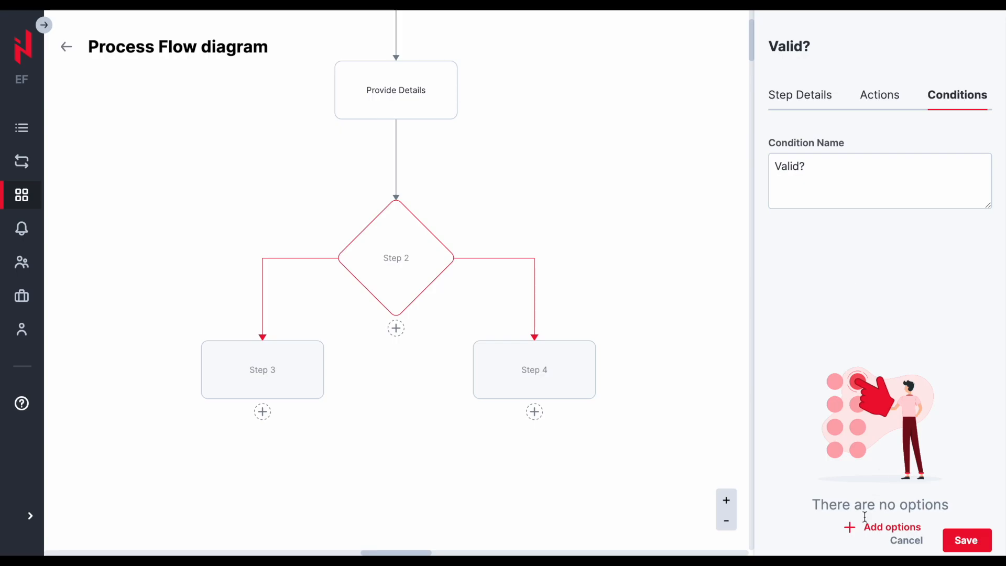
- Add condition options Yes linked to Step 3 and No linked to Step 4
click(862, 525)
click(421, 177)
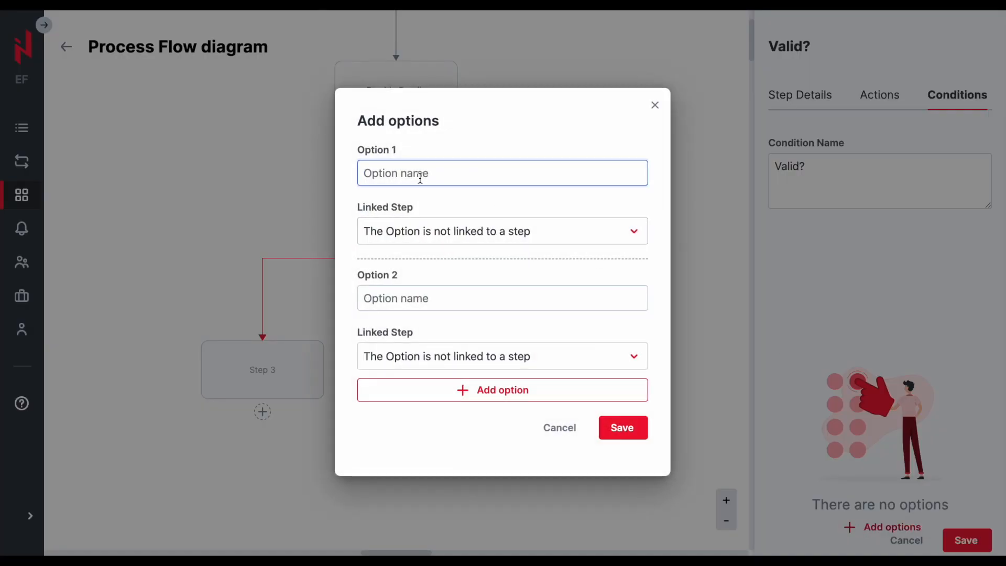
text(Yes)
click(451, 231)
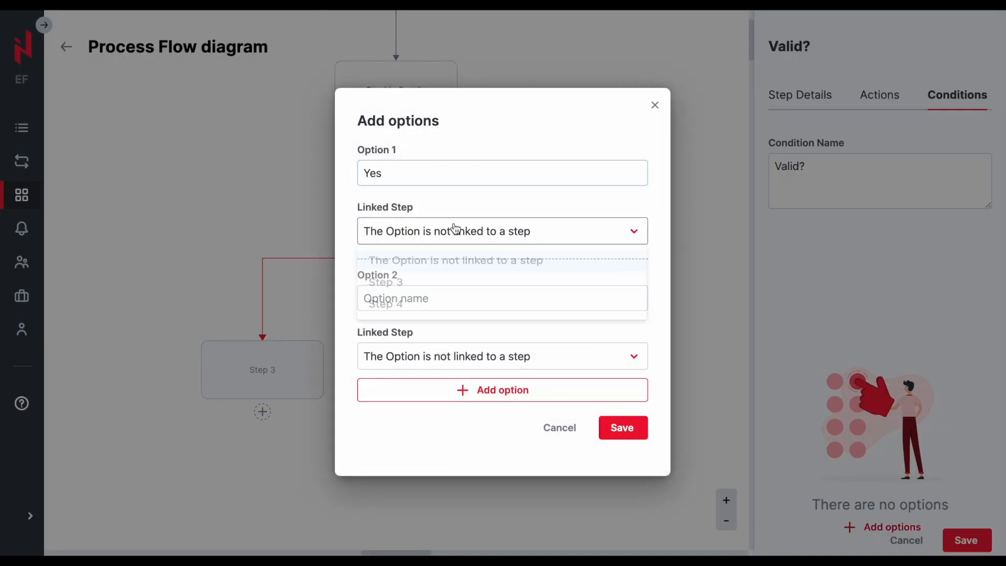
click(427, 286)
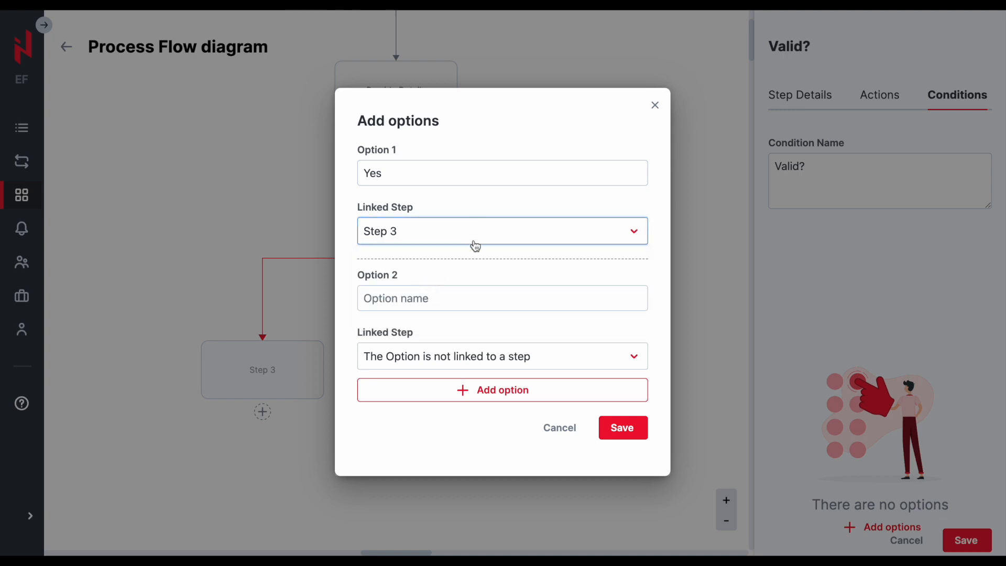
click(446, 304)
text(No)
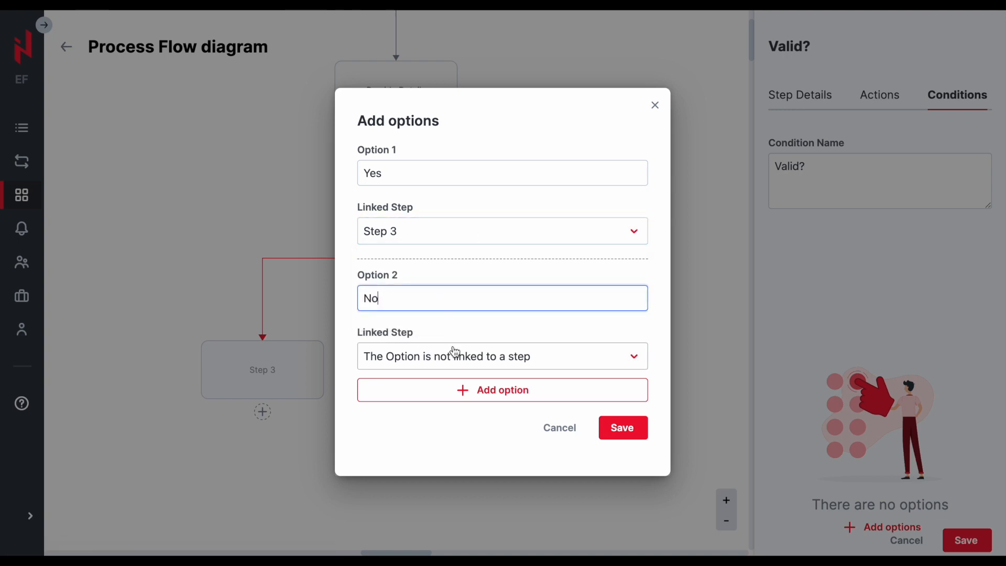
click(449, 358)
click(422, 438)
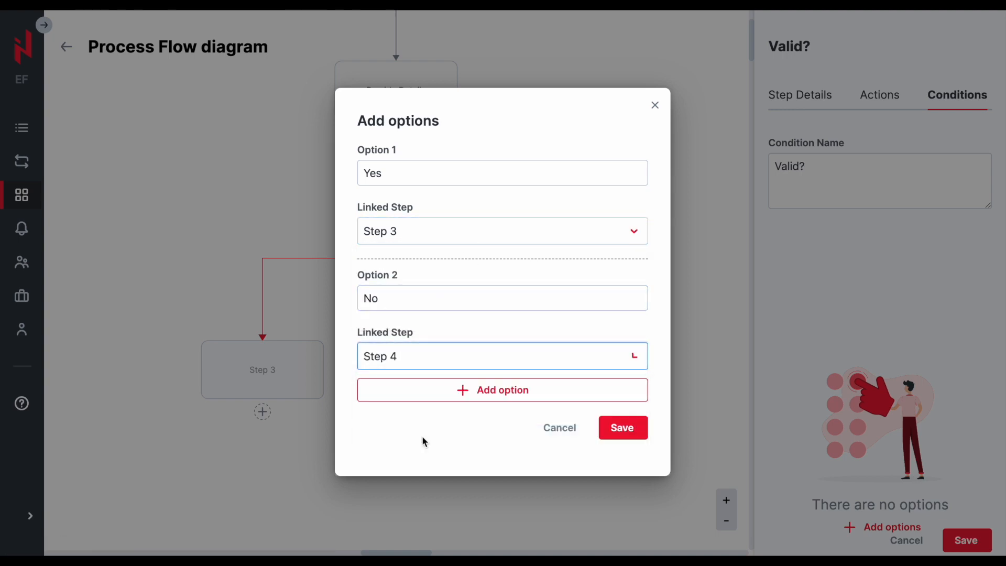
click(618, 427)
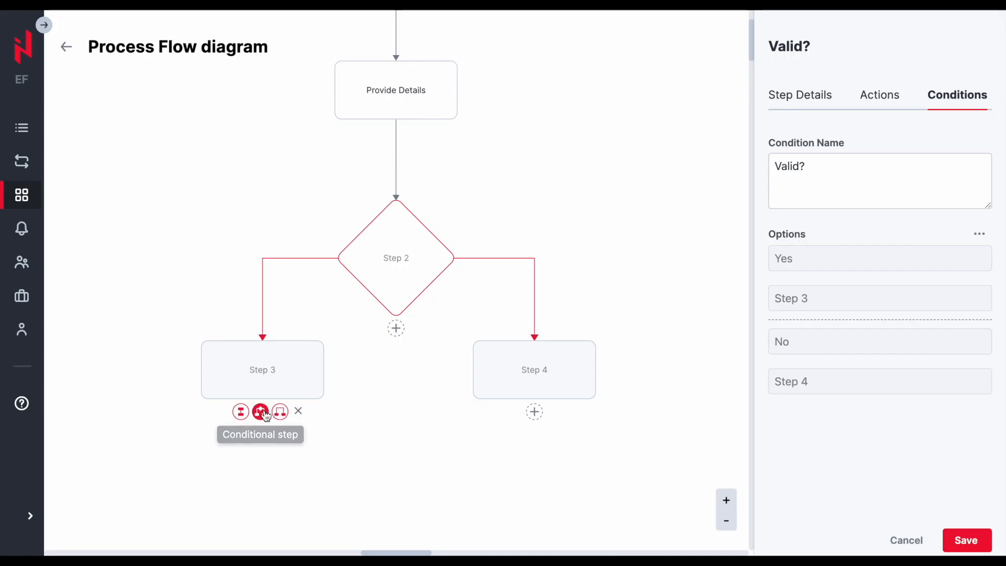
- Add a step below Step 3 and a parallel conditional step beside it
click(279, 413)
drag(260, 502, 168, 504)
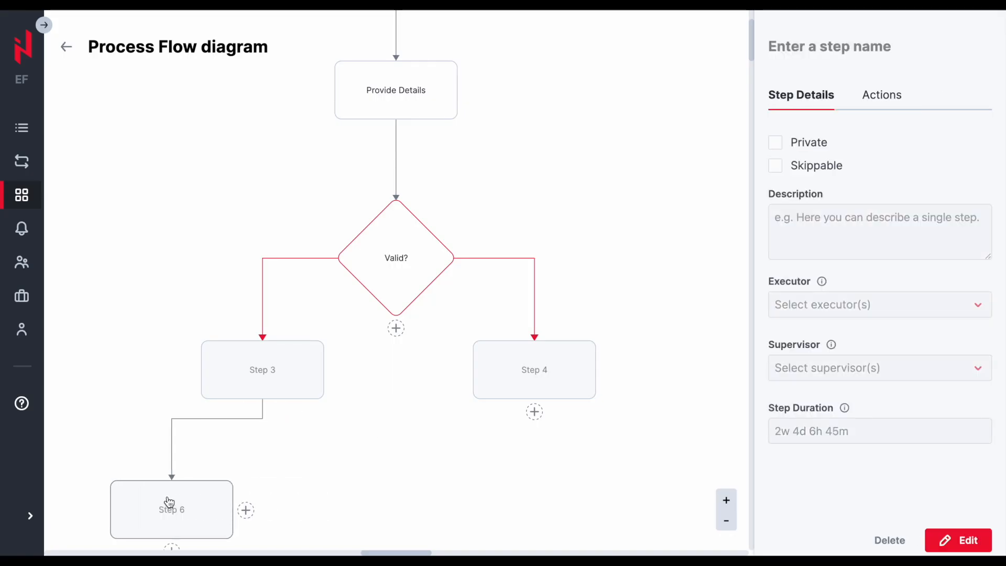
click(247, 515)
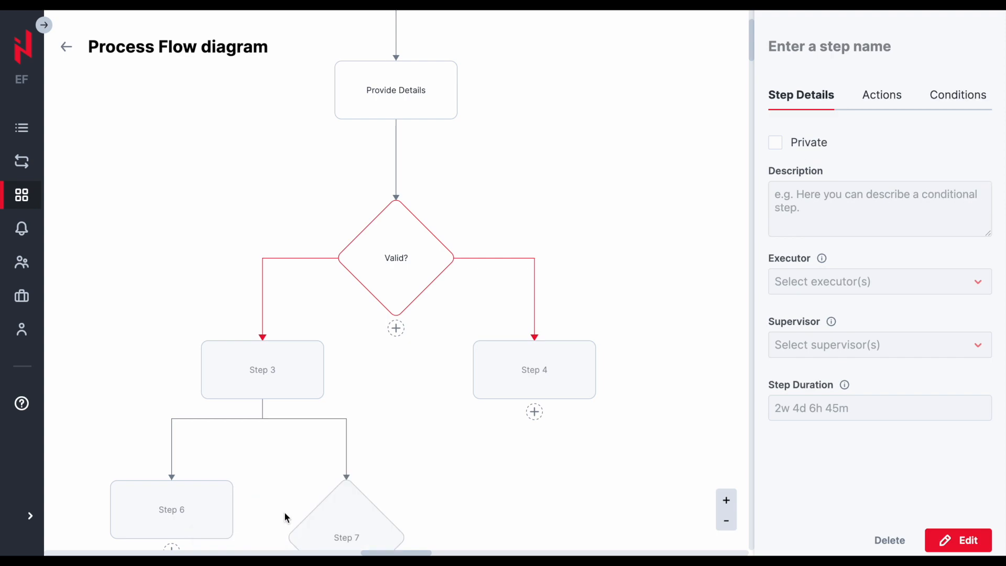
- Delete the RFP template
scroll(522, 464, down, 2)
click(531, 464)
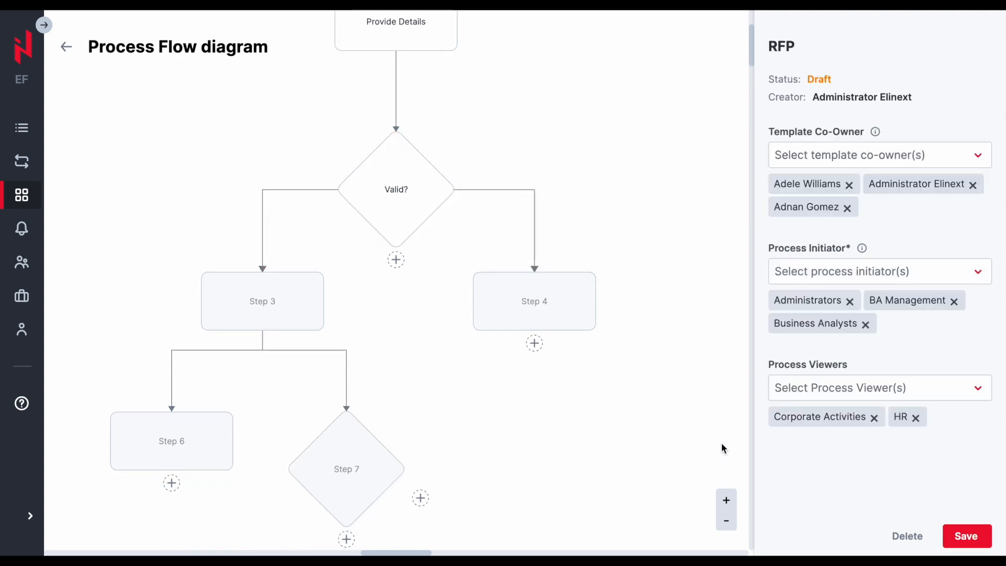
click(907, 536)
click(589, 295)
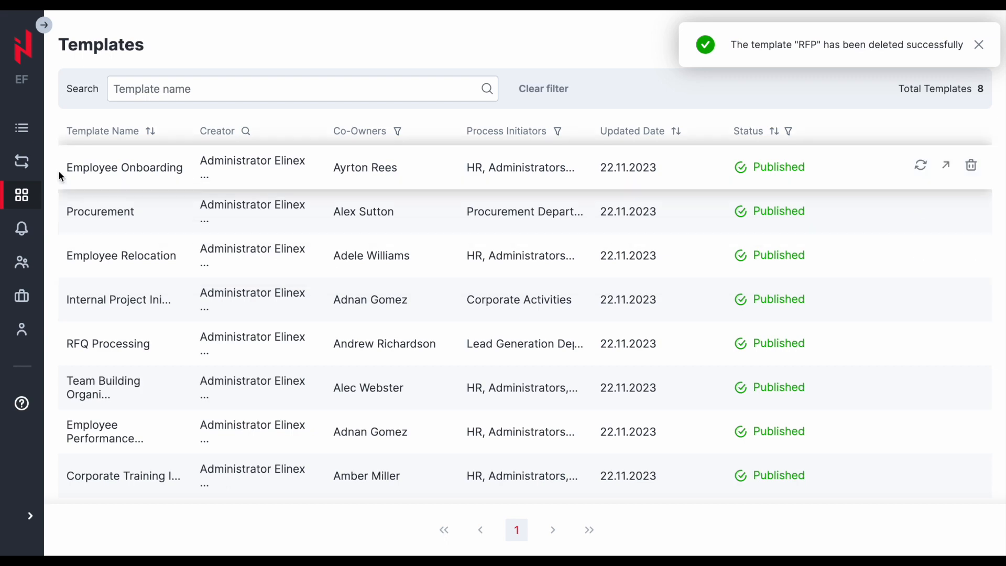
- Open the processes list and explore sorting by process name, the name search and the status filter
click(27, 164)
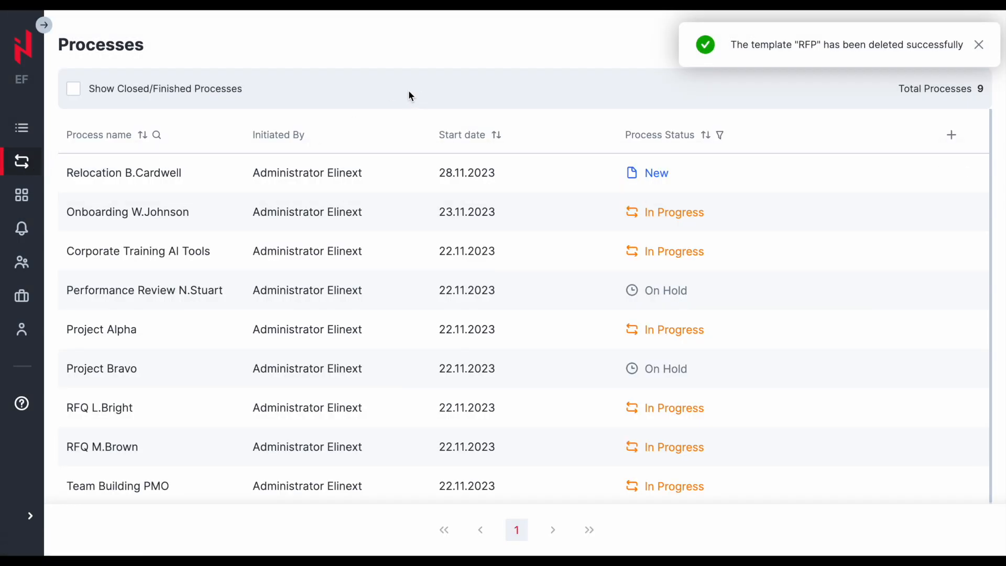
click(144, 134)
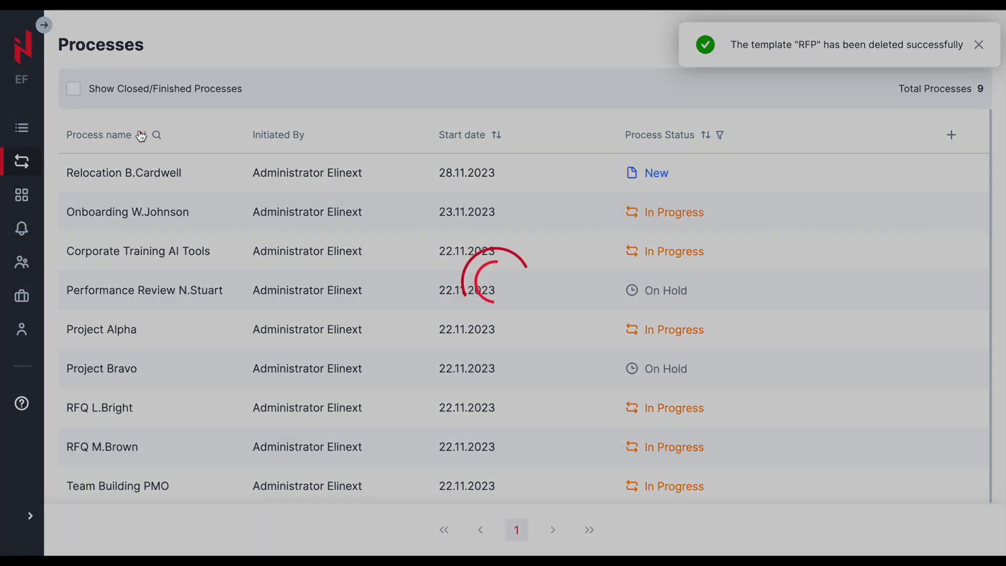
click(157, 134)
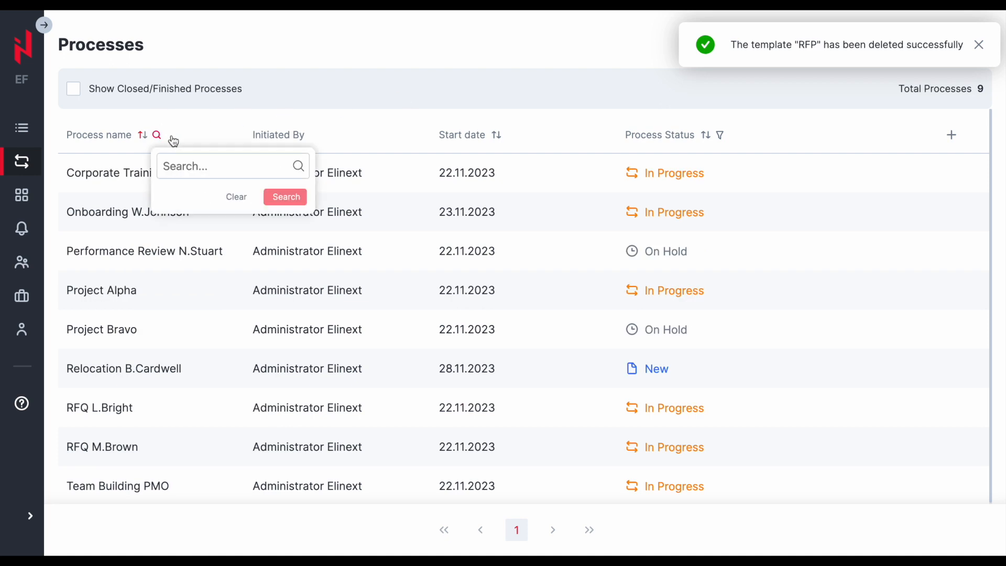
click(720, 135)
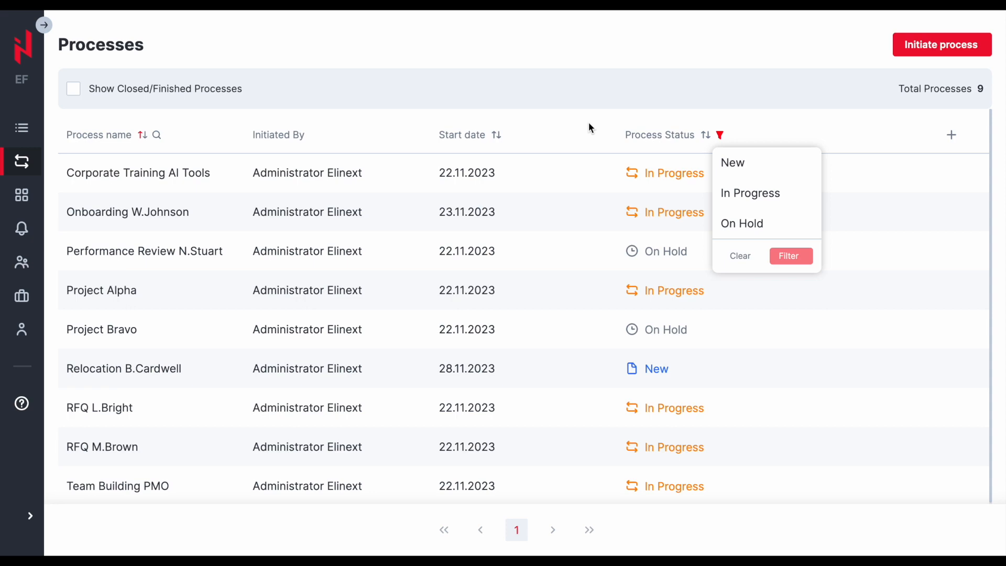
click(582, 106)
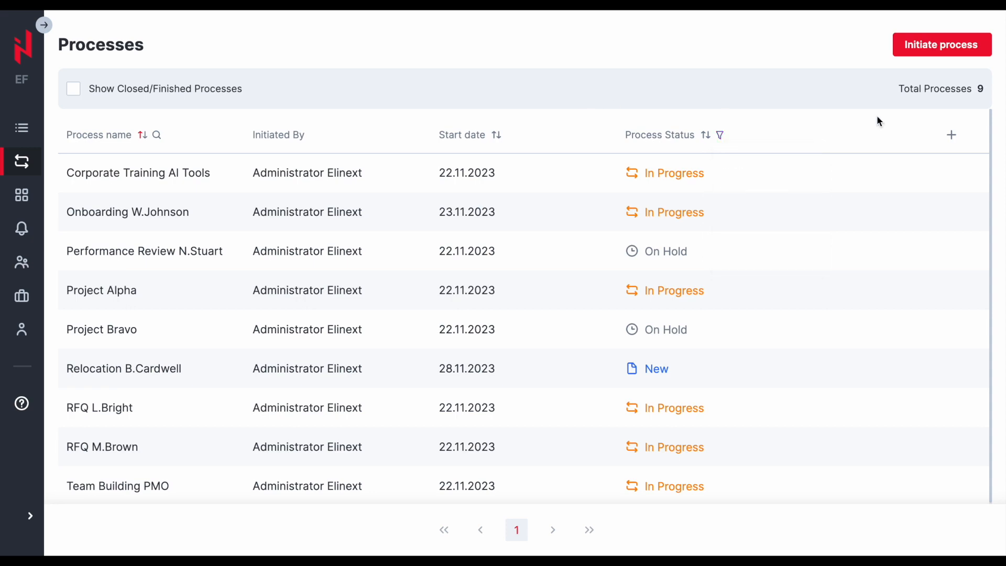
- Add the Current Step Name and Current Step Status columns to the processes list
click(952, 138)
click(398, 222)
click(397, 405)
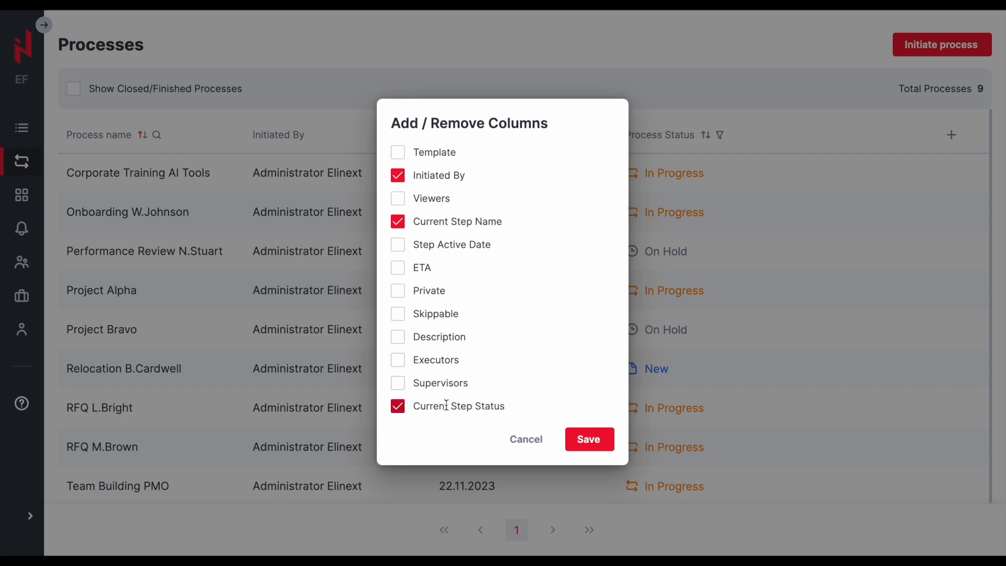
click(589, 439)
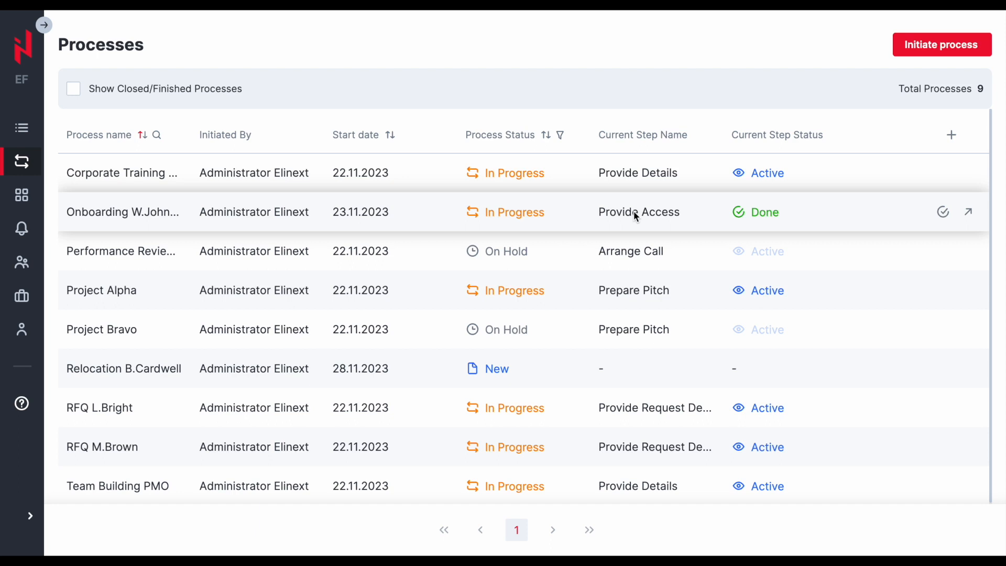
click(941, 213)
click(832, 236)
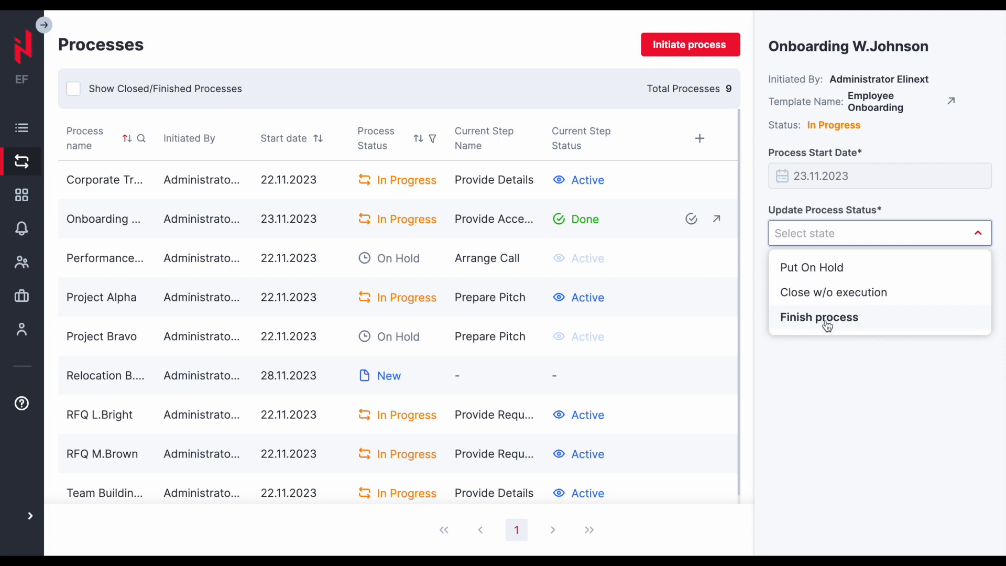
click(684, 219)
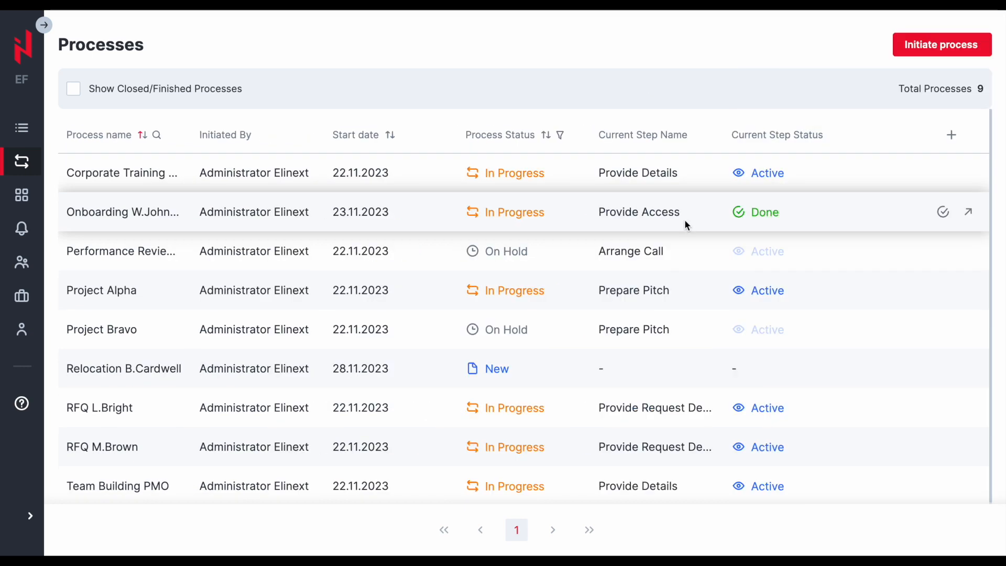
- Show closed and finished processes, then hide them again
click(73, 91)
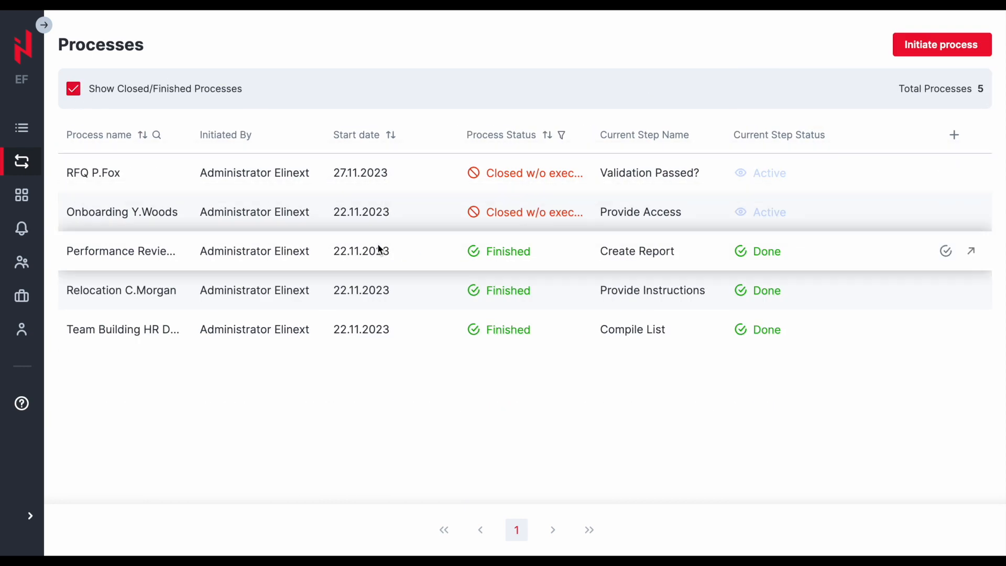
click(76, 89)
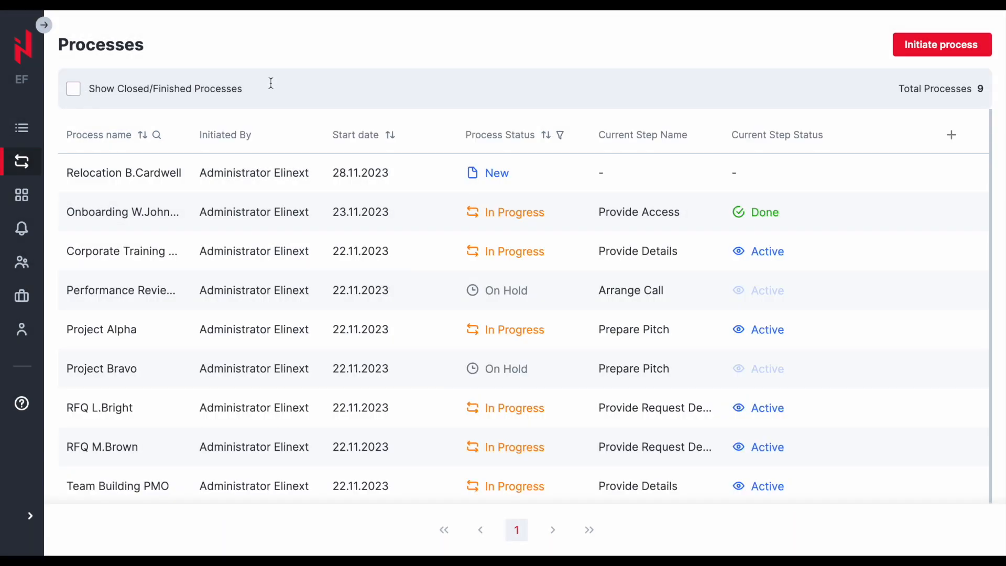
- Start initiating a new process from the RFQ Processing template
click(920, 46)
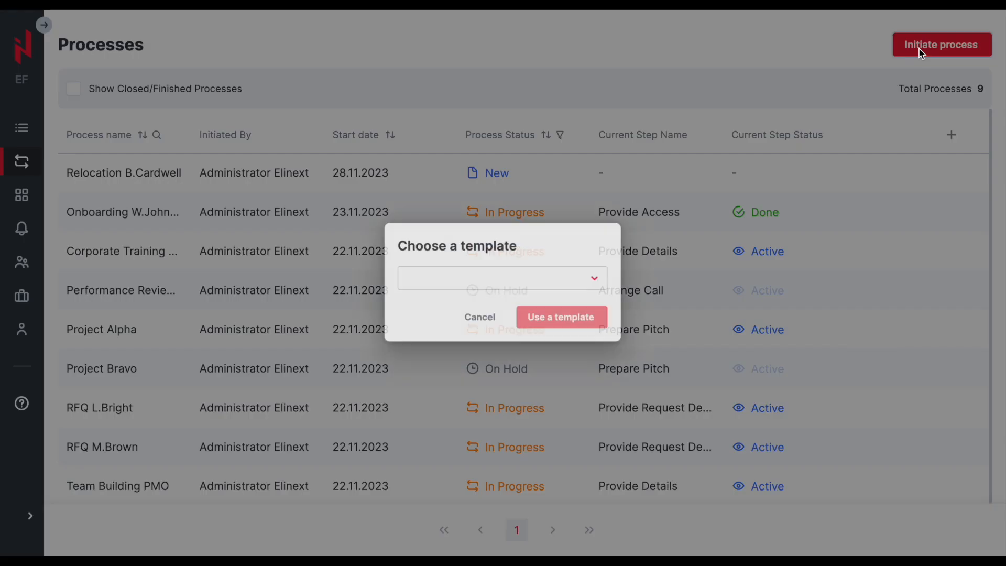
click(547, 279)
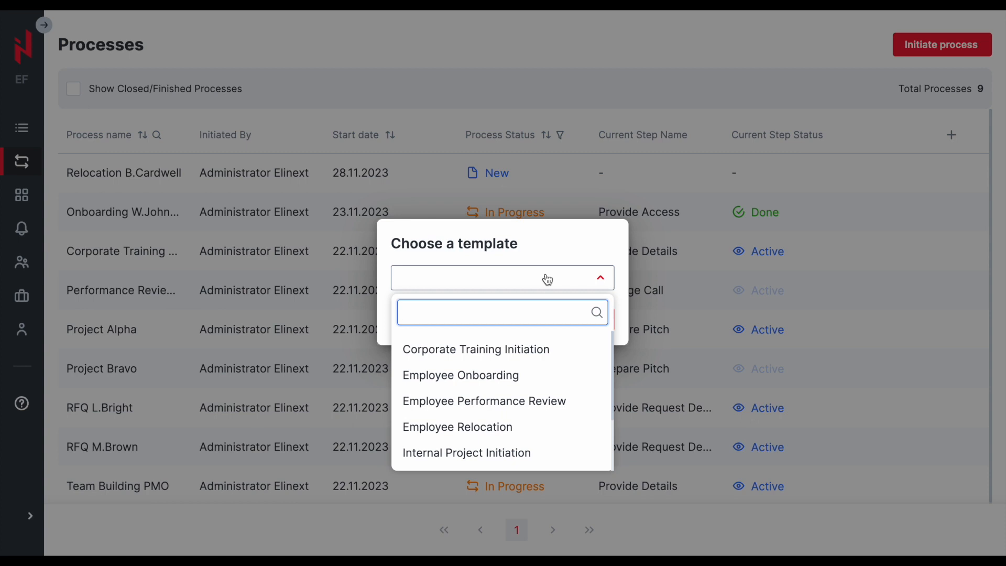
scroll(496, 401, down, 3)
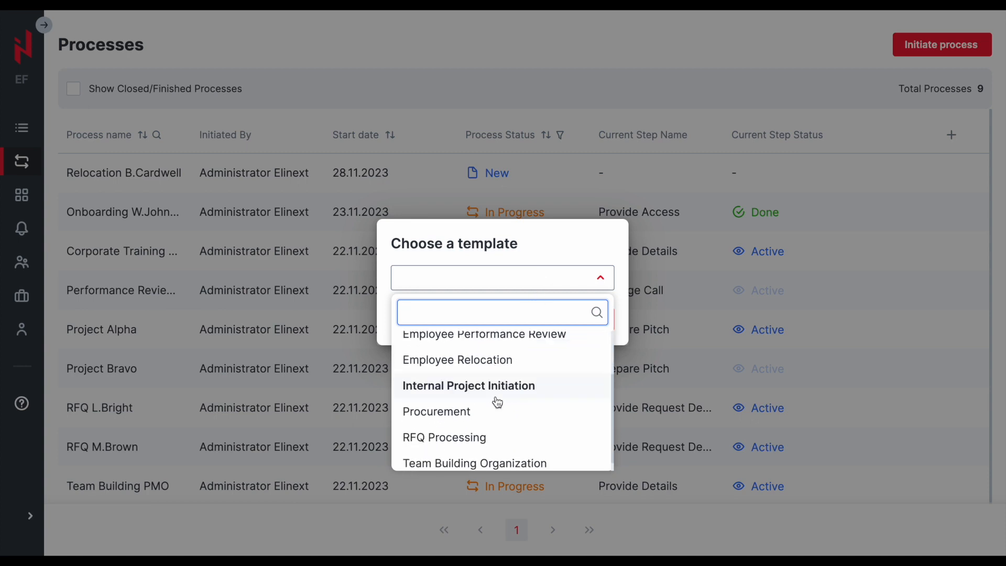
click(477, 426)
click(556, 321)
- Name the new process RFQ followed by the client's initial and surname
scroll(429, 320, down, 1)
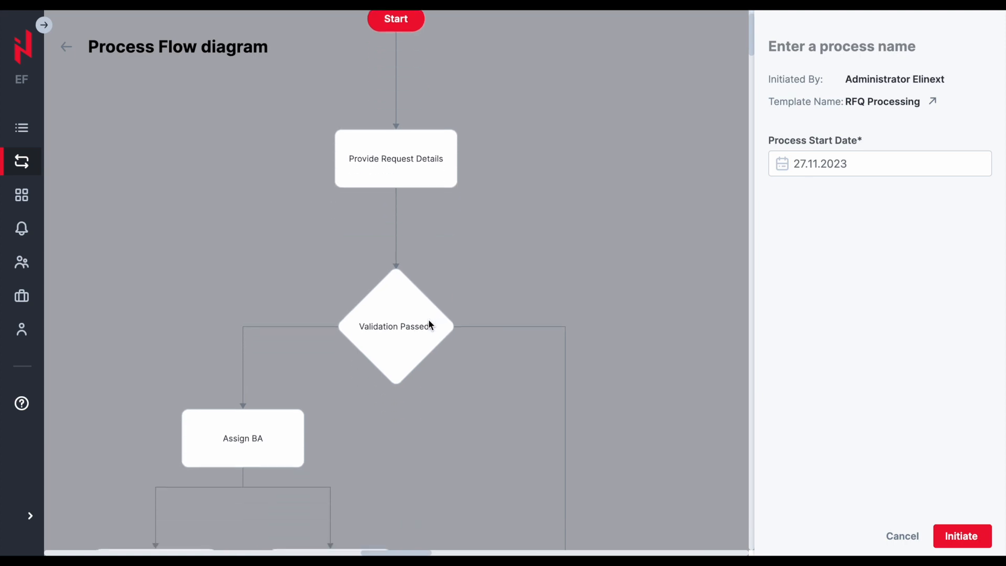
scroll(428, 325, down, 1)
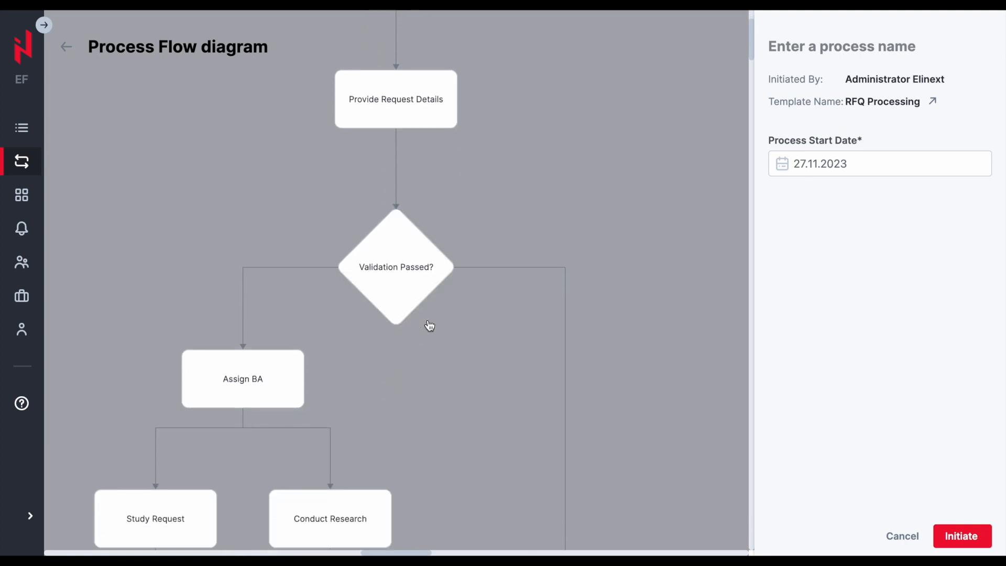
click(809, 50)
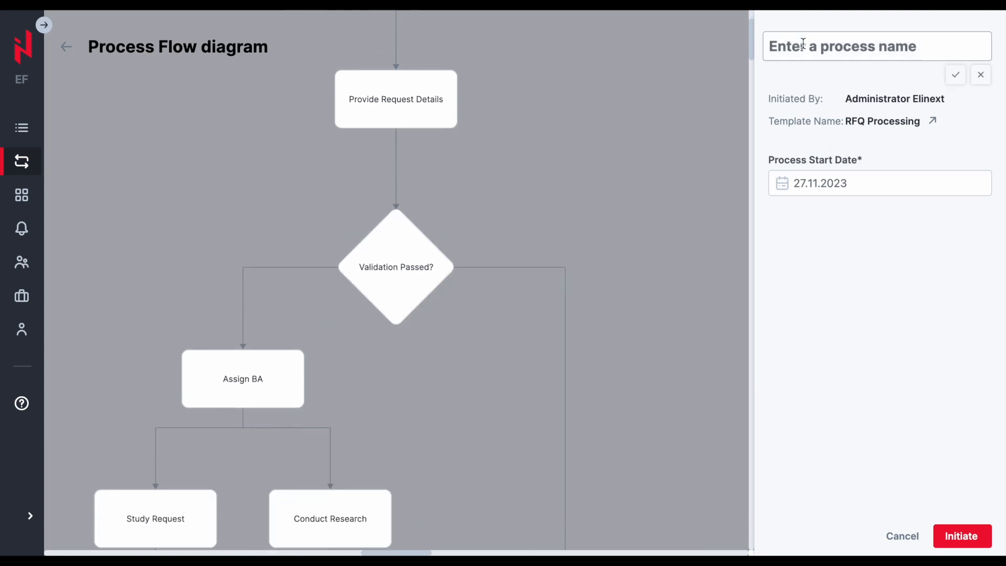
click(786, 45)
text(R)
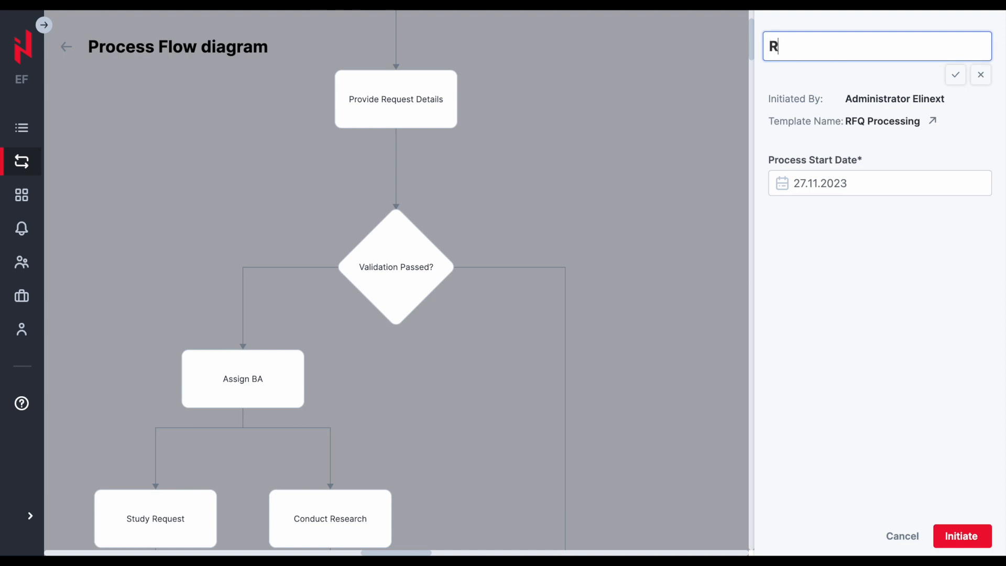
text(FQ T.Ward)
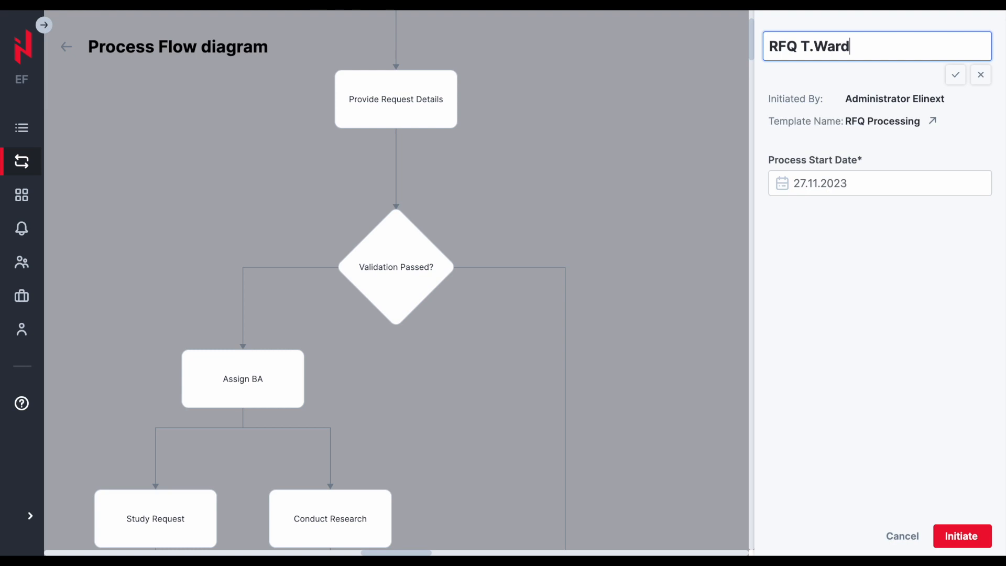
click(956, 75)
- Set the process start date to 27.11.2023 and initiate the process
click(834, 165)
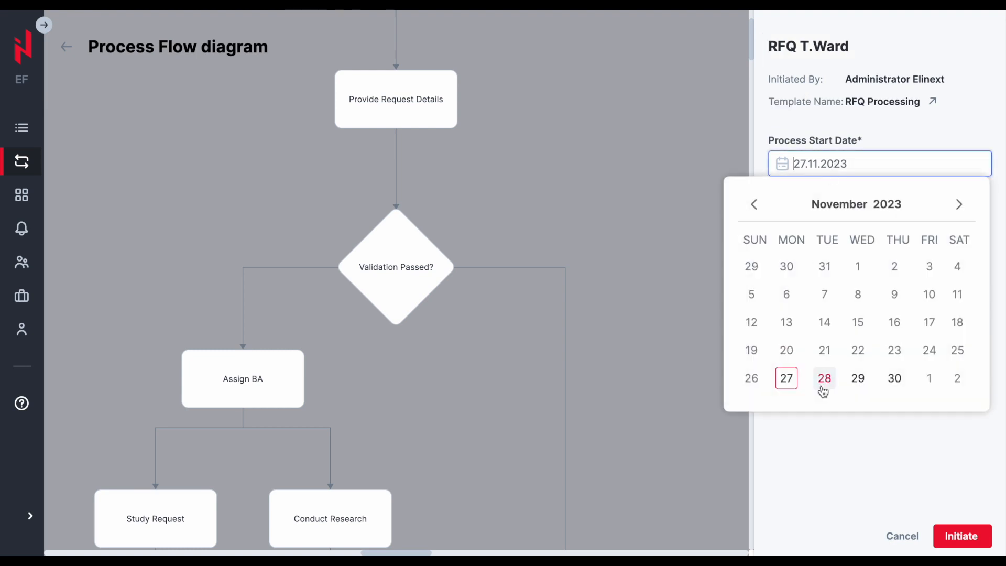
click(786, 382)
click(963, 545)
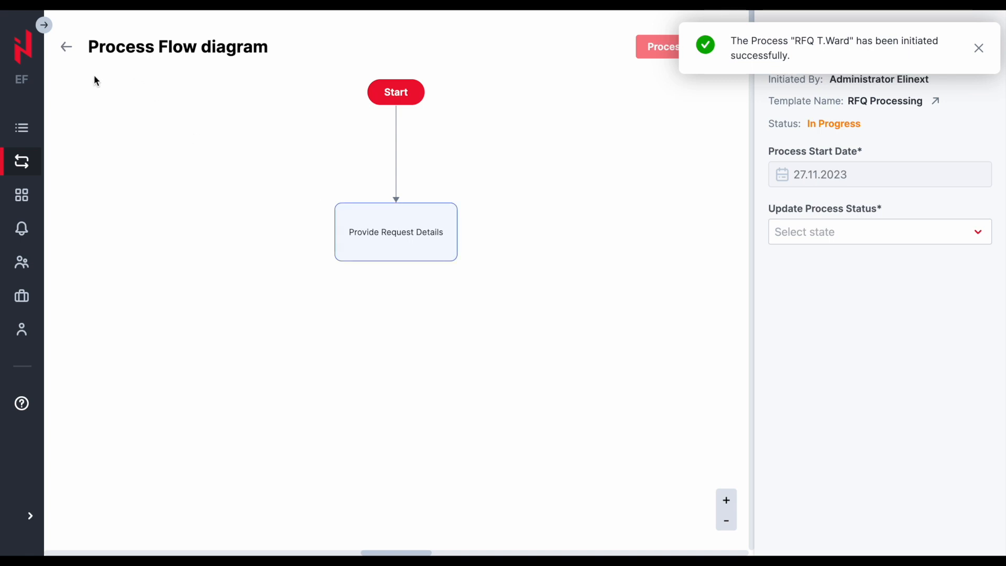
- Open the Provide Request Details step from the steps list and review its step details and actions
click(31, 138)
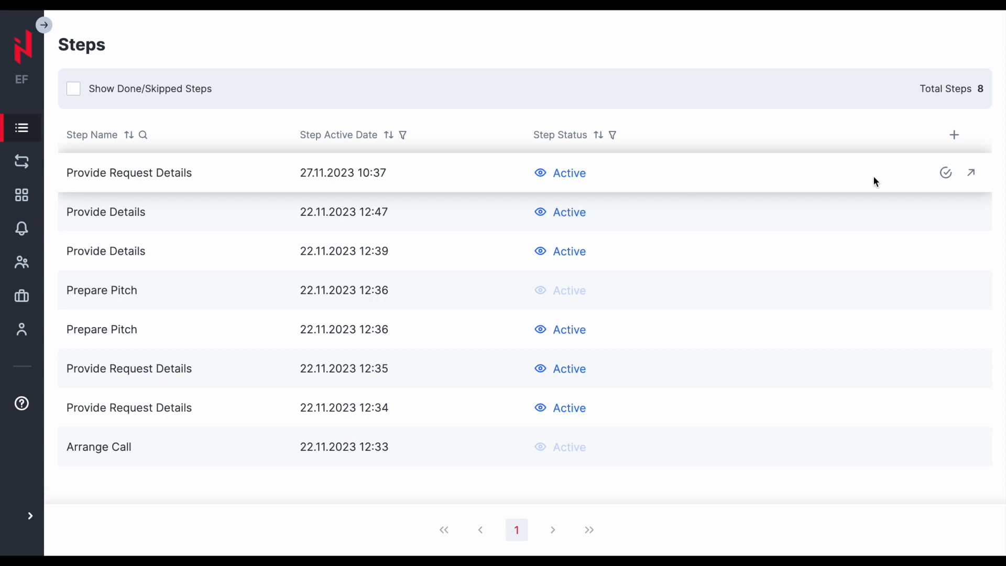
click(970, 172)
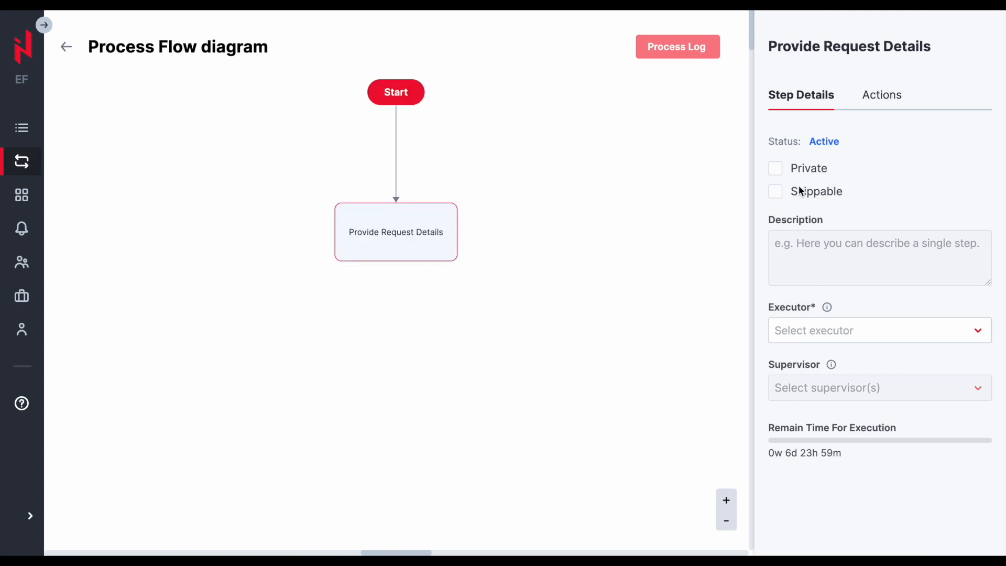
click(878, 101)
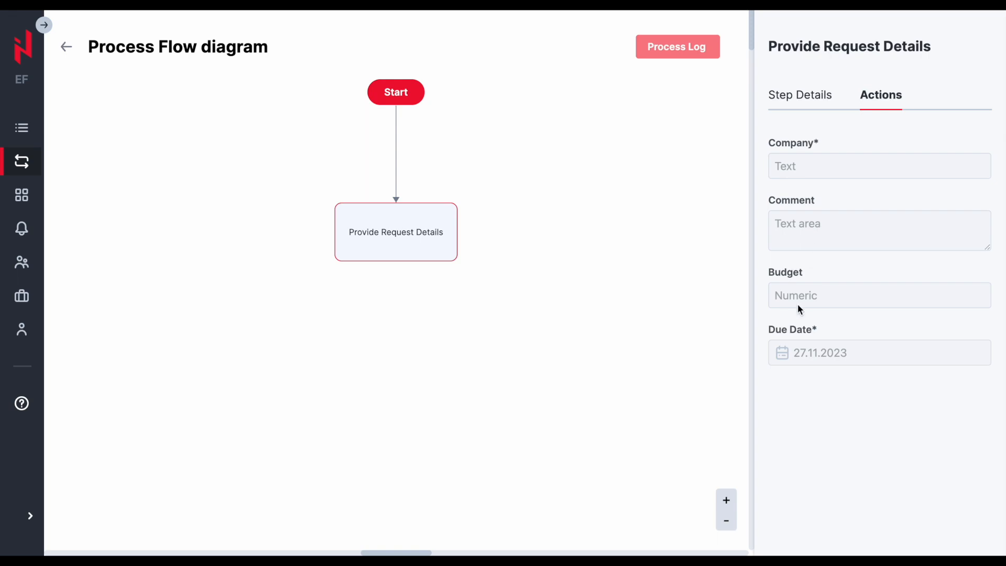
- Assign Administrator Elinext as executor of the Provide Request Details step and save
click(20, 128)
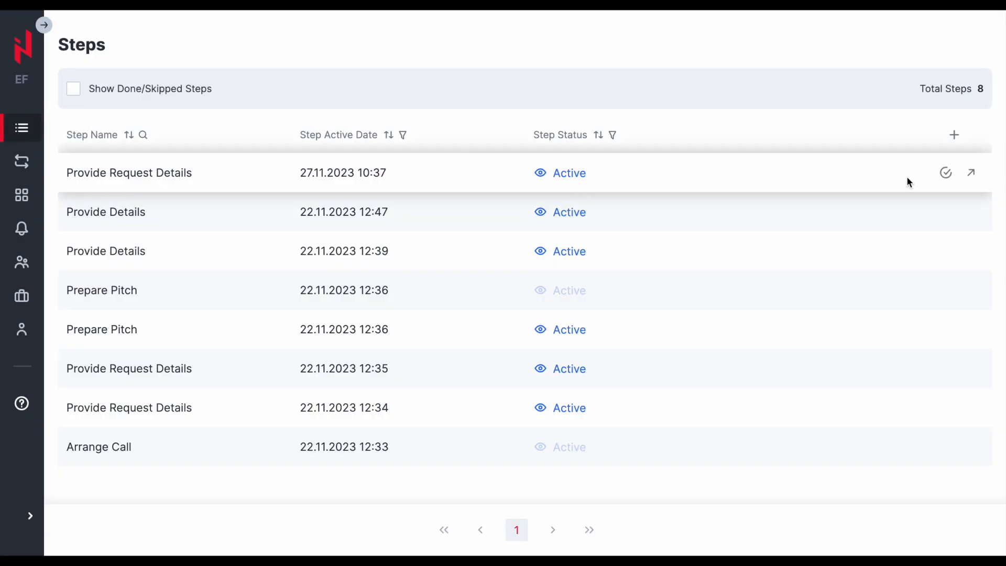
click(947, 174)
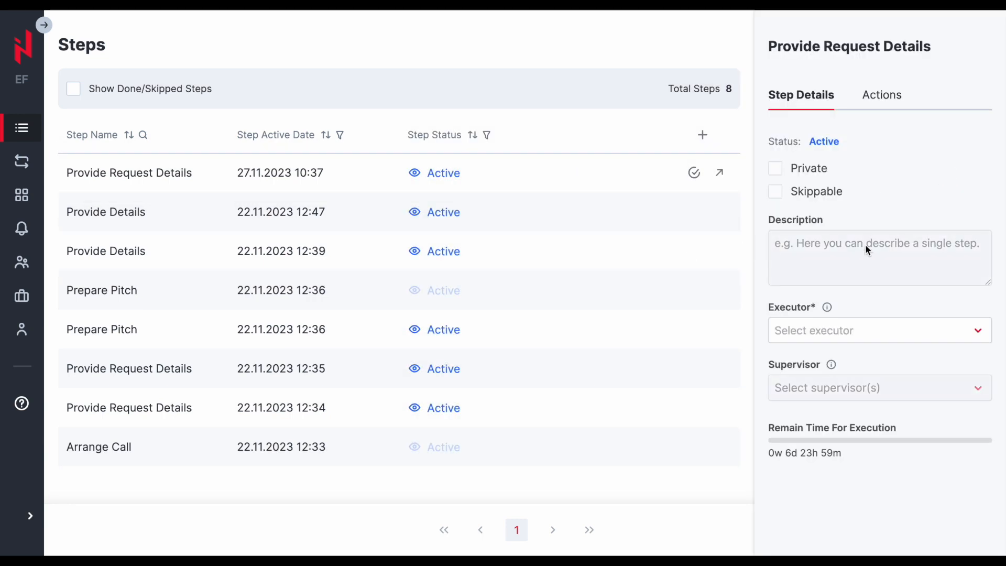
click(894, 331)
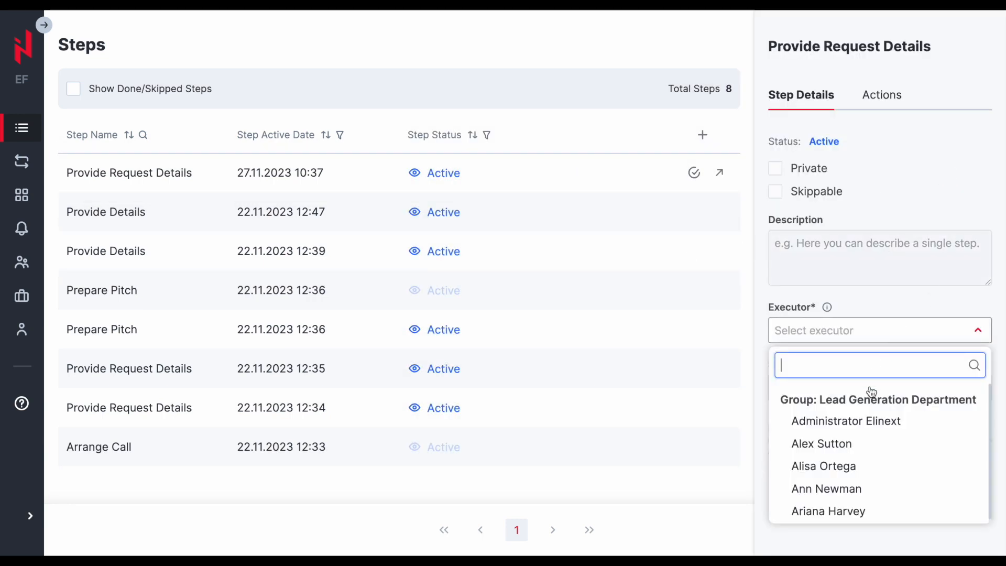
click(860, 418)
click(965, 535)
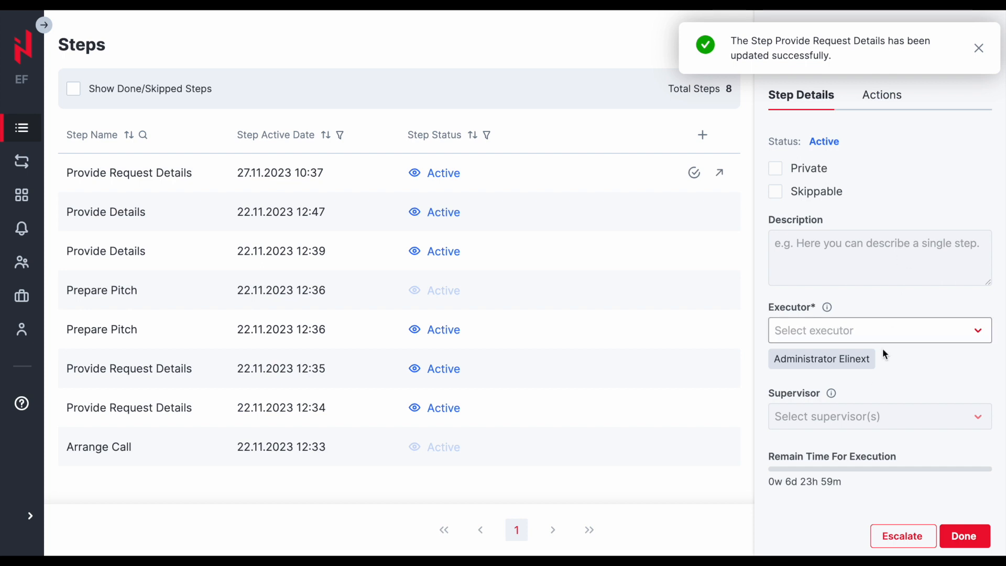
- Escalate the Provide Request Details step with the reason Reason
click(899, 535)
click(546, 288)
text(Reason)
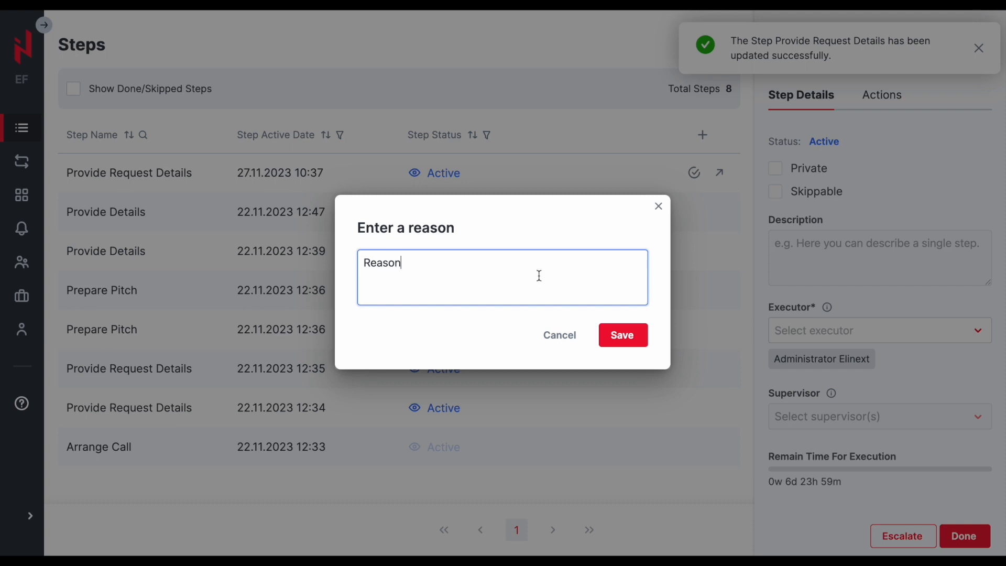
click(622, 338)
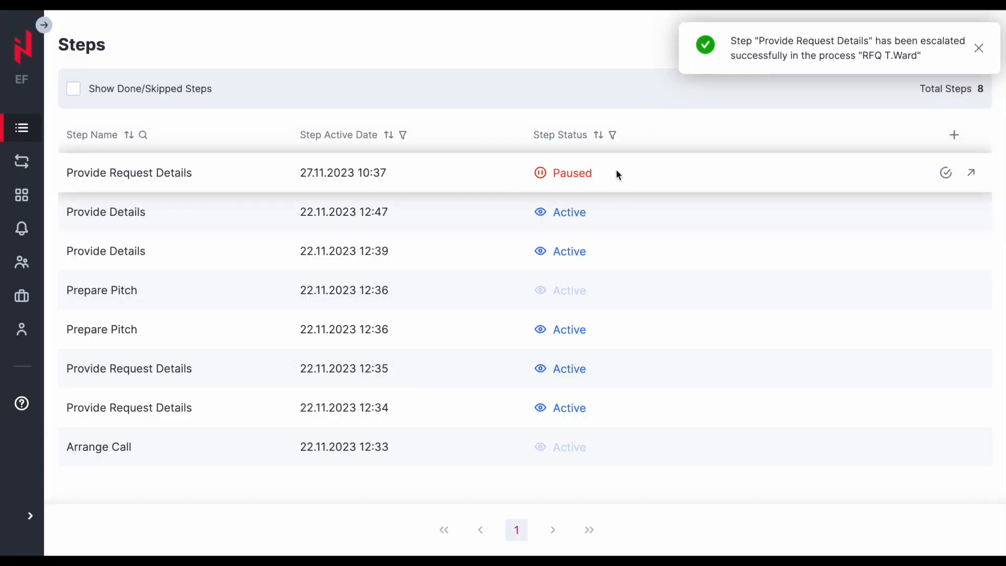
- Unpause the Provide Request Details step and reopen its details
click(945, 177)
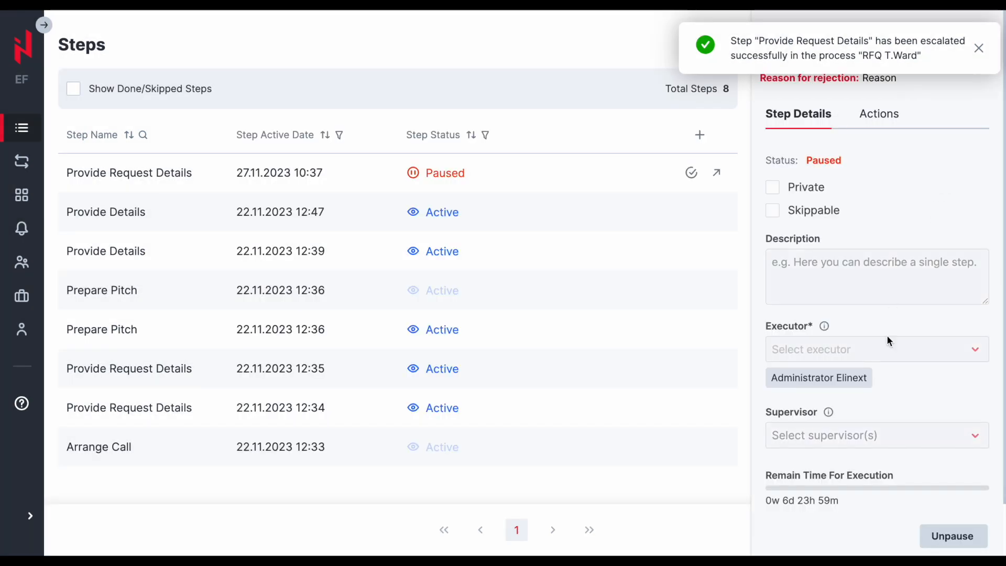
click(939, 533)
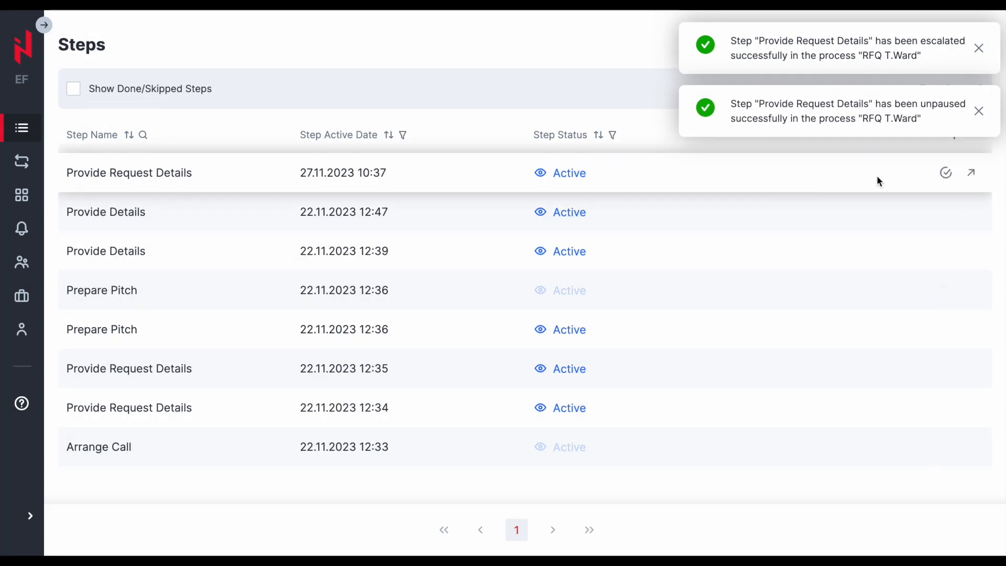
click(949, 176)
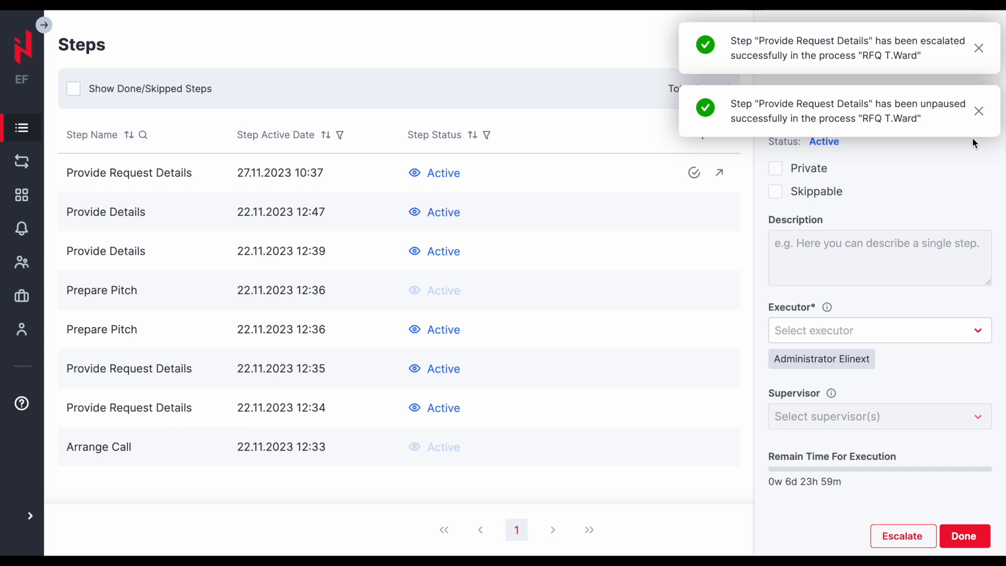
- Fill the Provide Request Details actions with company New and due date 29.11.2023, then mark the step done
click(979, 111)
click(979, 49)
click(880, 96)
click(814, 164)
text(New)
click(824, 353)
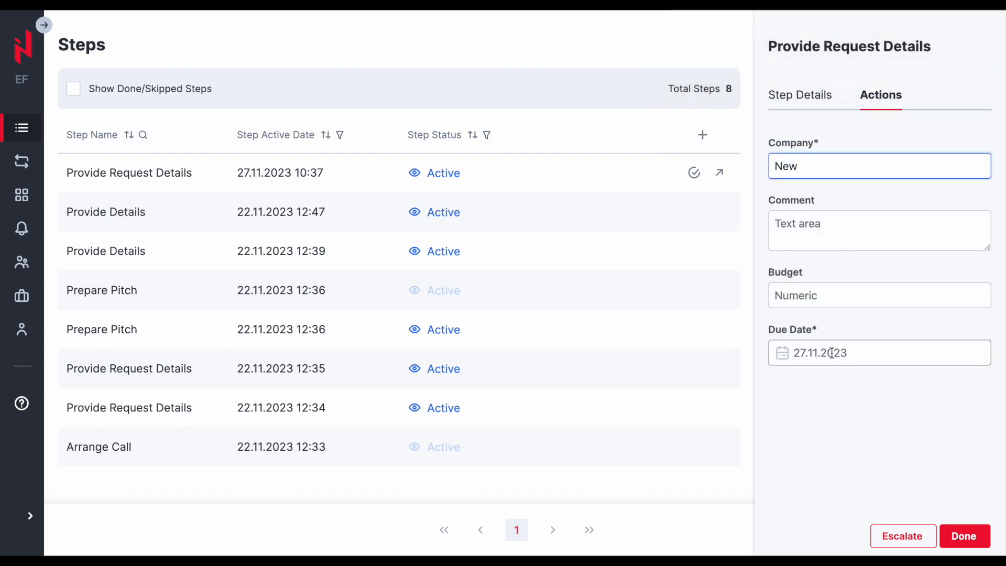
click(858, 309)
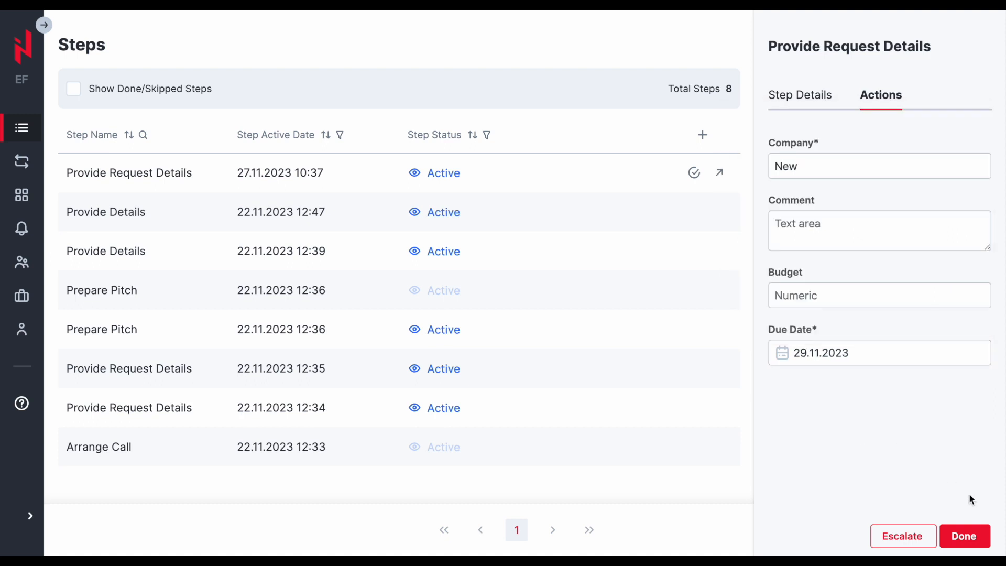
click(964, 535)
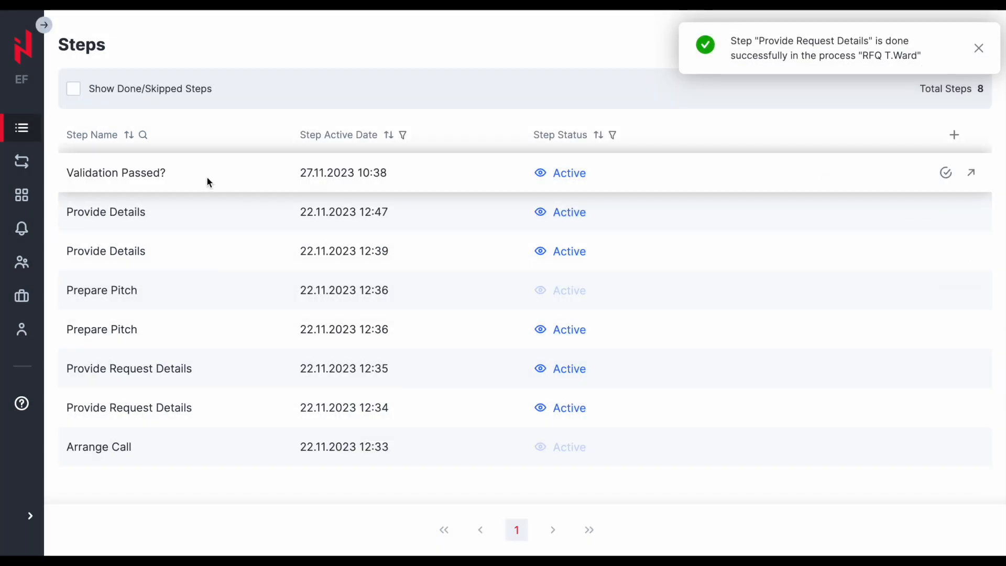
- Open the RFQ T.Ward process and view its process log
click(22, 161)
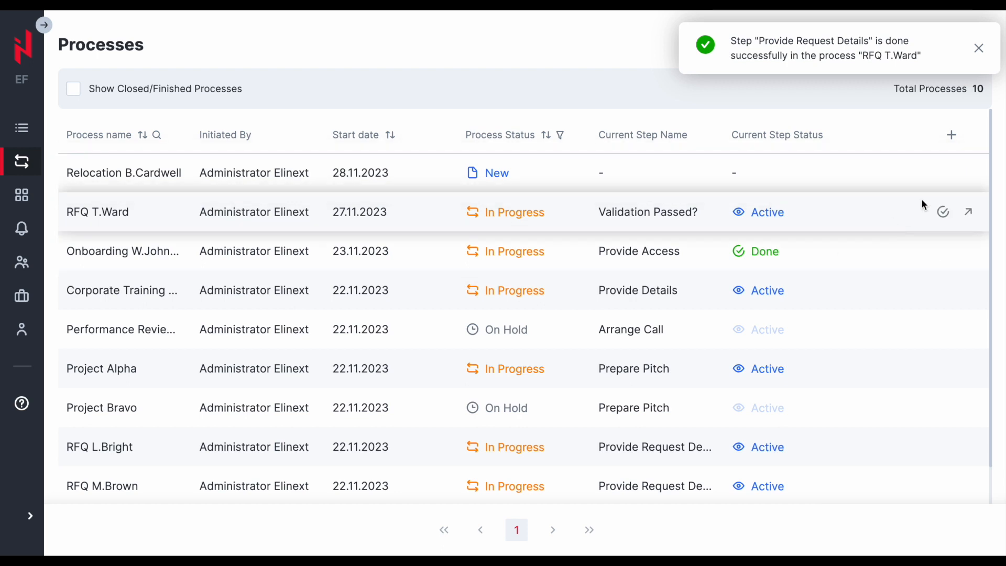
click(968, 212)
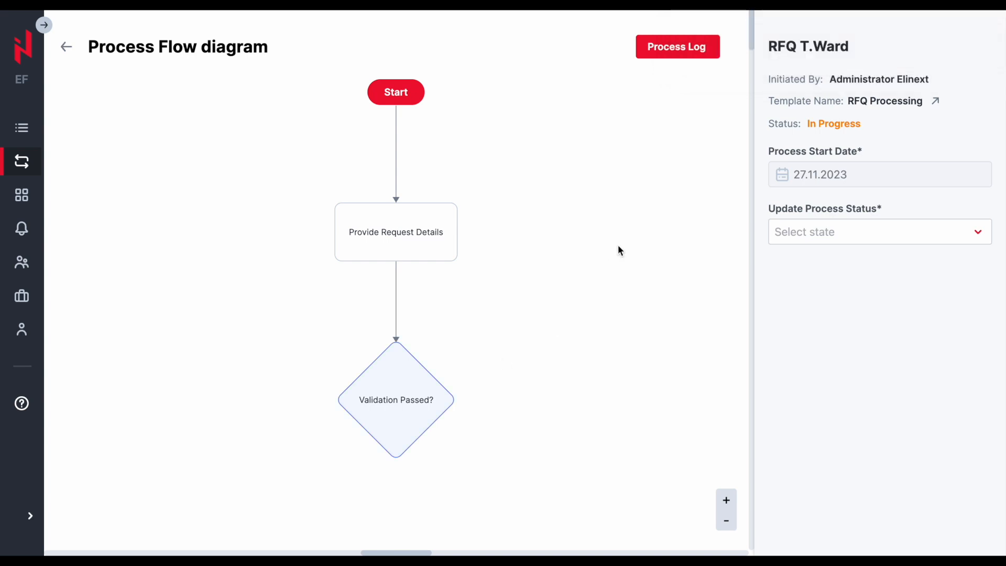
click(673, 51)
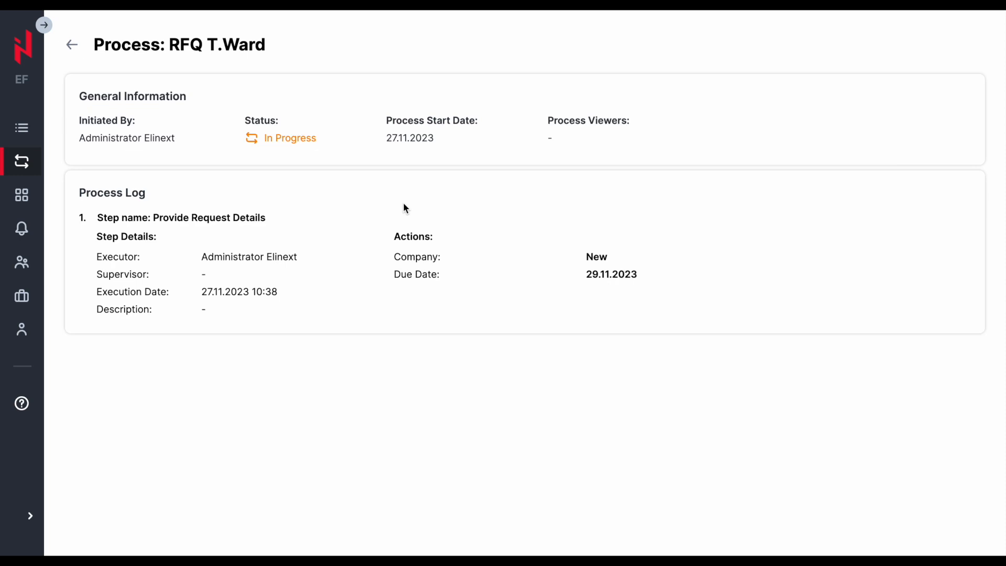
- Mark the Provide Request Details notification from 27.11.2023 10:37 as read
click(26, 160)
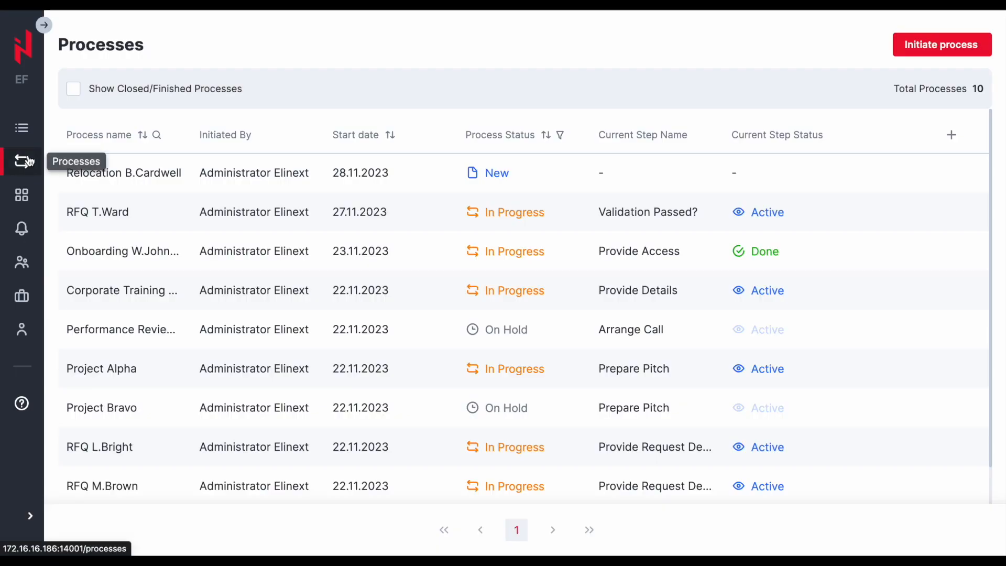
click(34, 126)
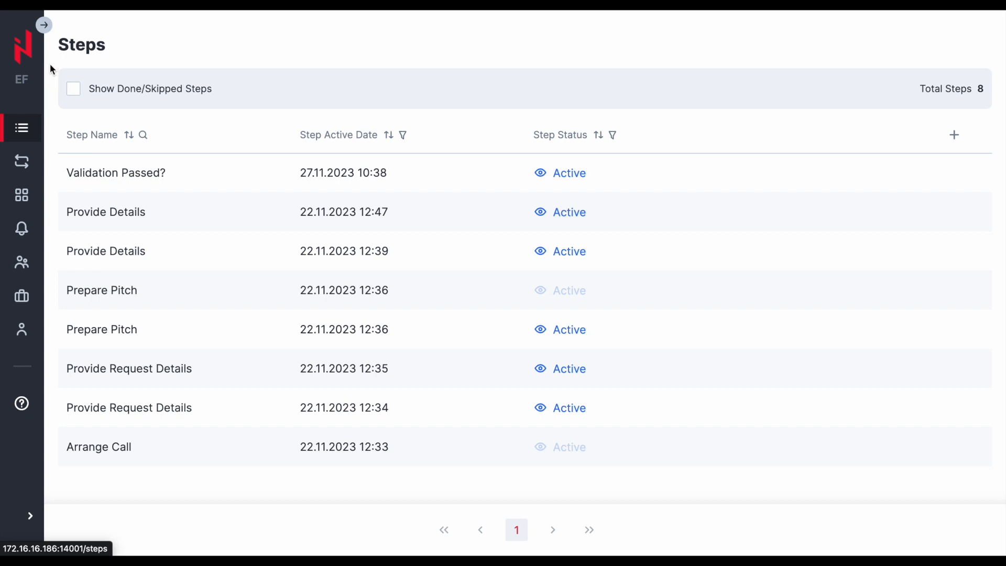
click(43, 27)
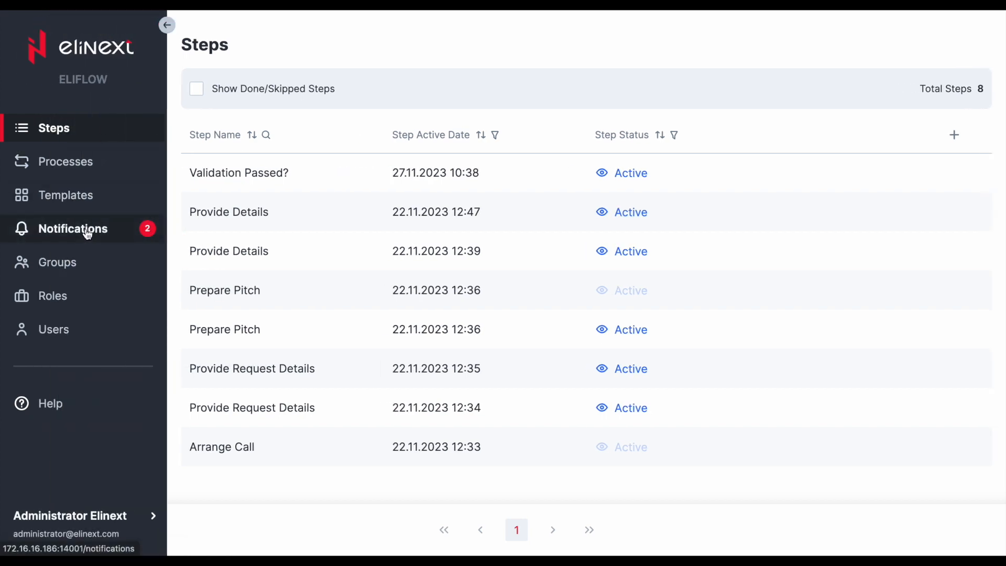
click(27, 230)
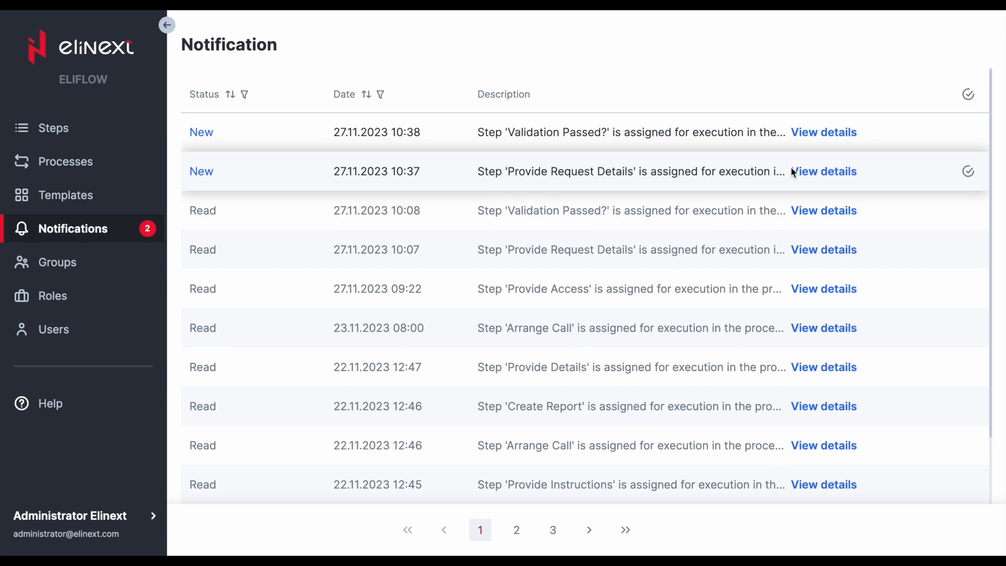
click(966, 173)
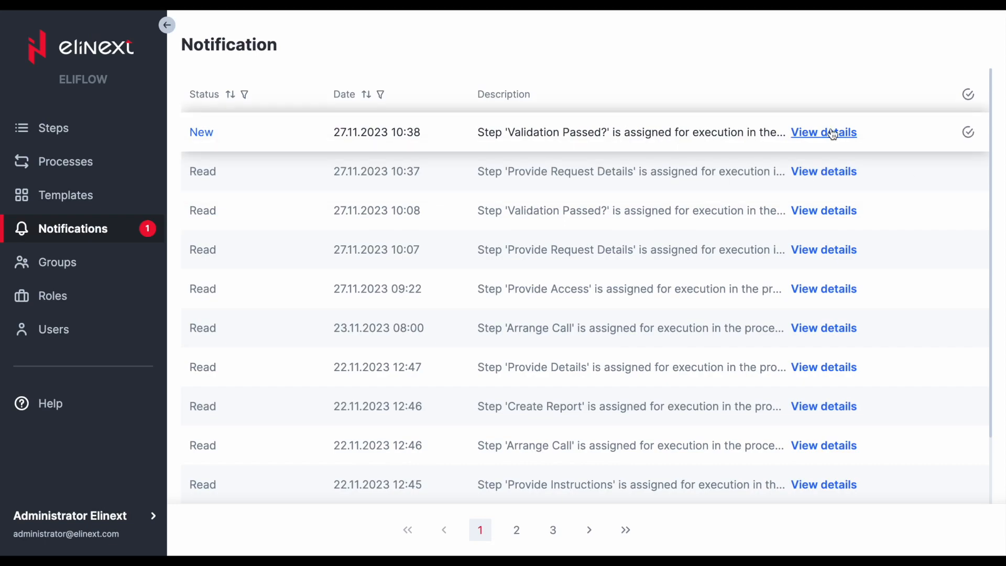
- Open the Validation Passed? notification's step and review its actions, conditions and step details
click(833, 134)
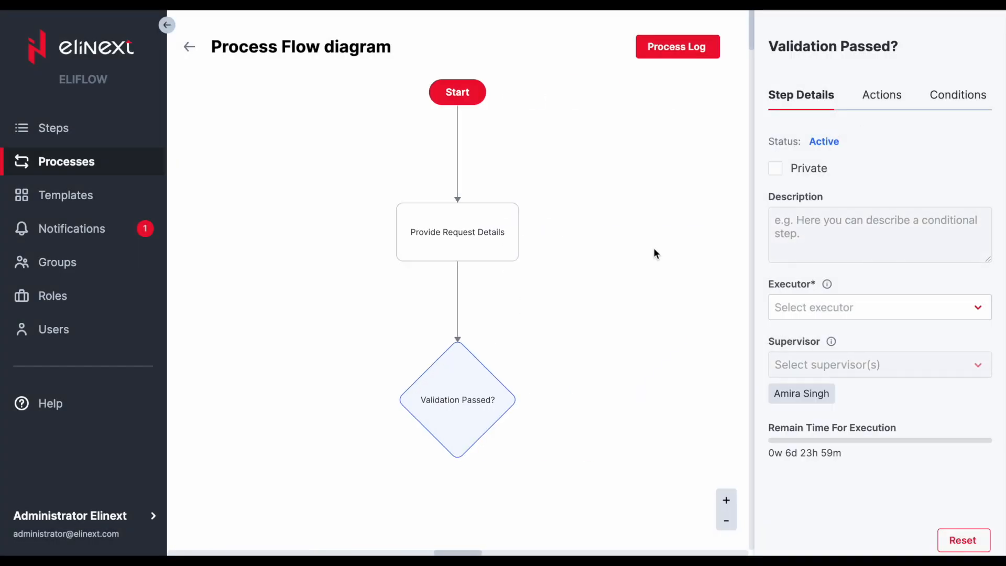
click(881, 100)
click(954, 97)
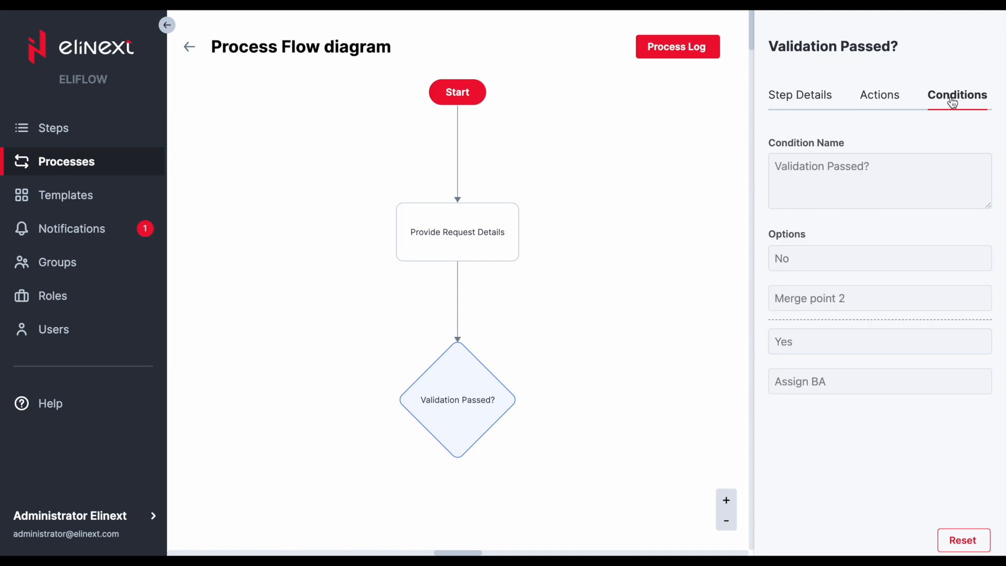
click(820, 99)
- Return to notifications and mark all notifications as read
click(79, 229)
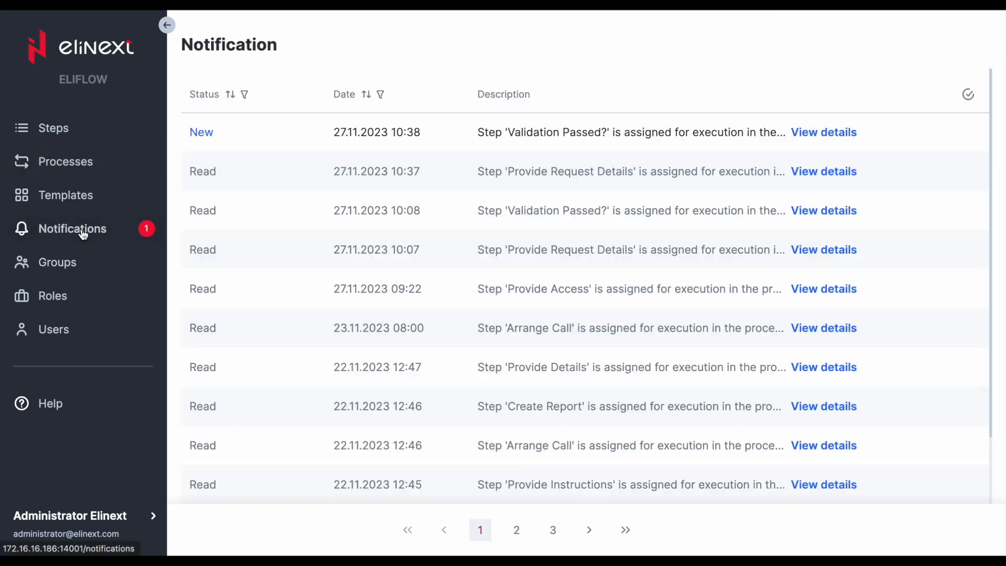
click(968, 93)
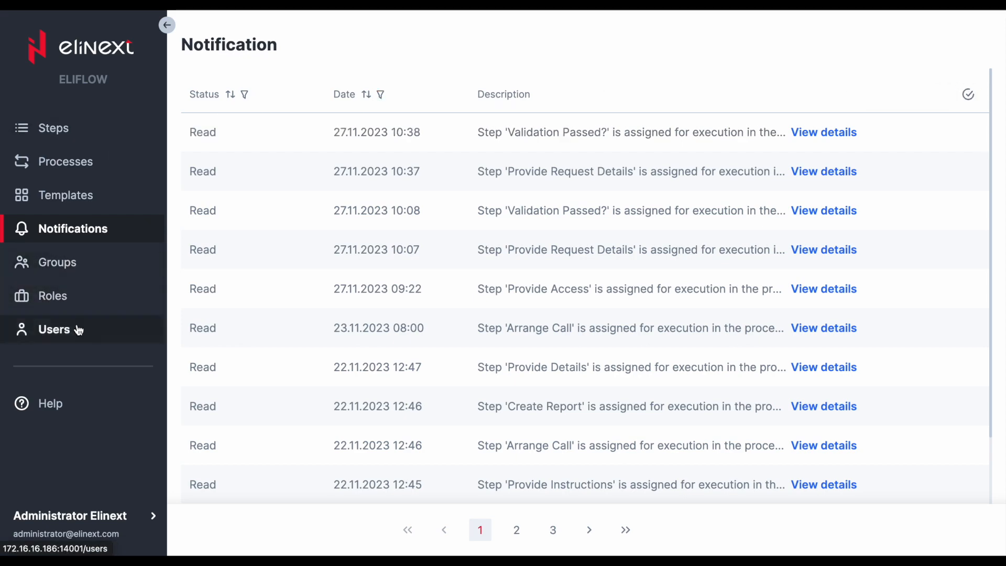
- Open the users list and view the Administrator Elinext user's details
click(78, 329)
click(167, 24)
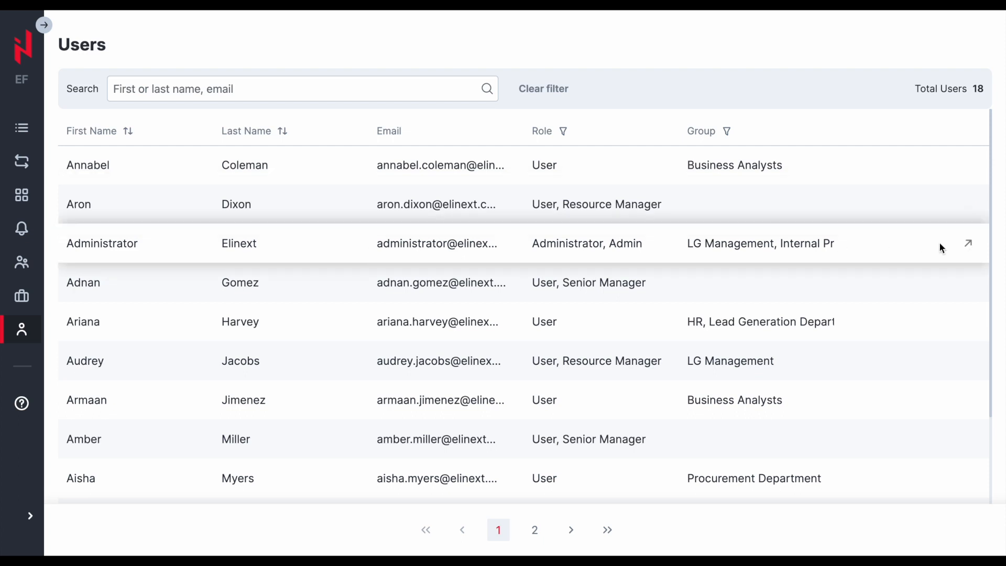
click(968, 244)
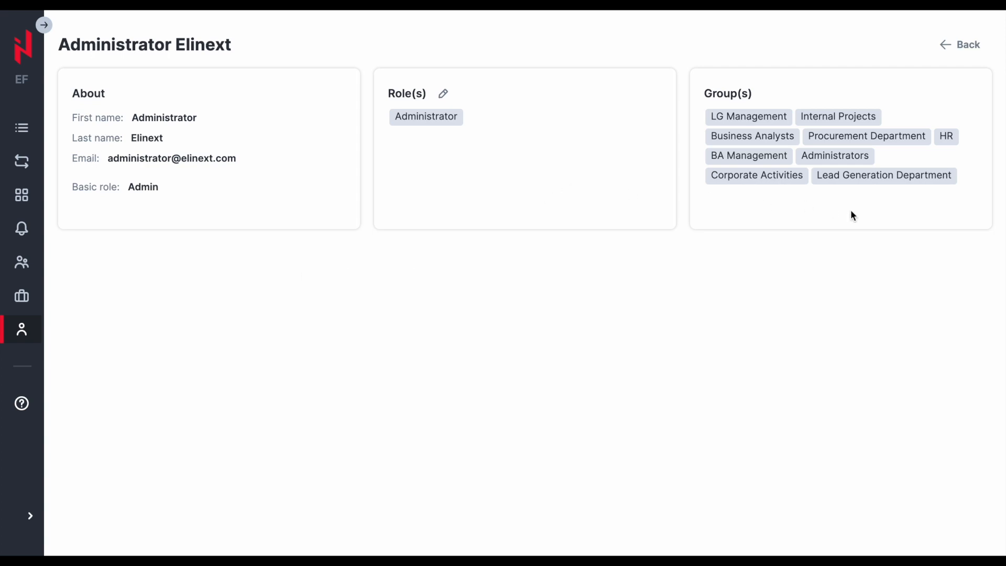
click(950, 50)
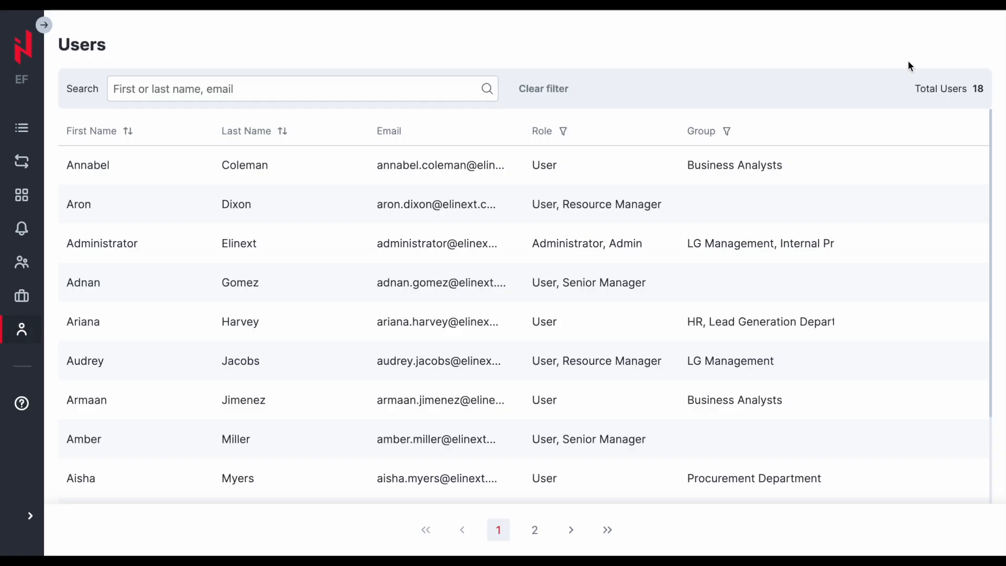
- Start creating a new role named Super Hero
click(23, 297)
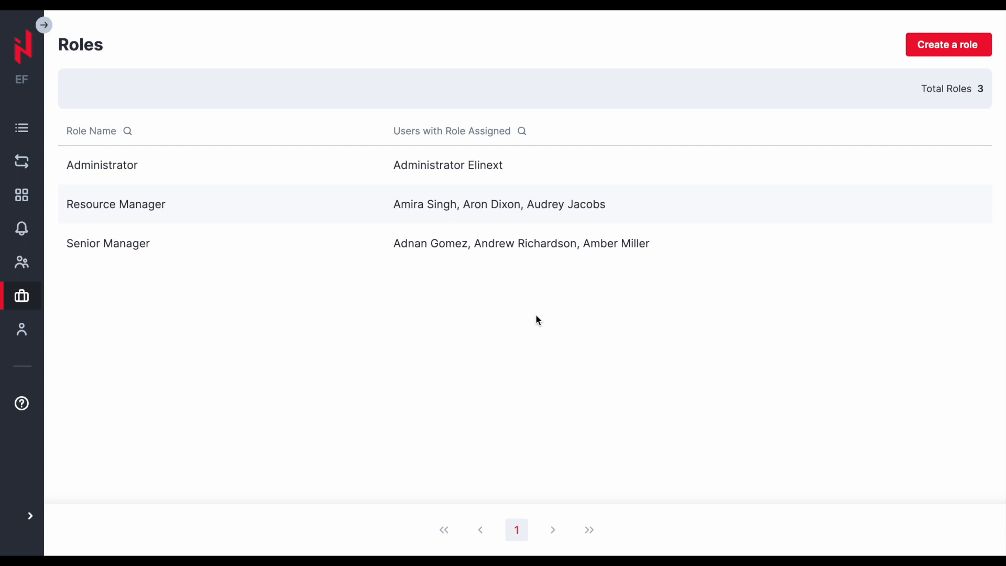
click(924, 50)
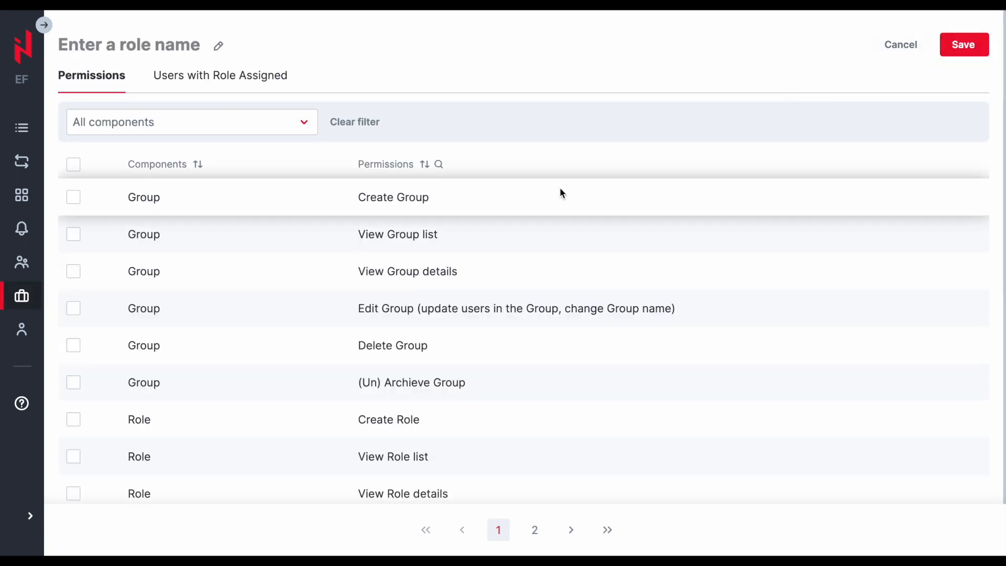
click(218, 45)
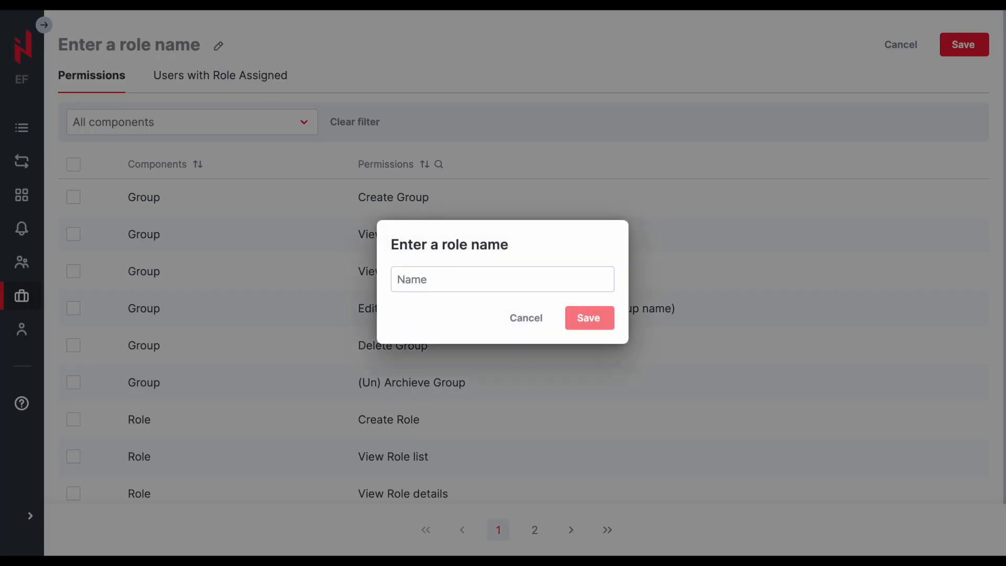
text(Super Hero)
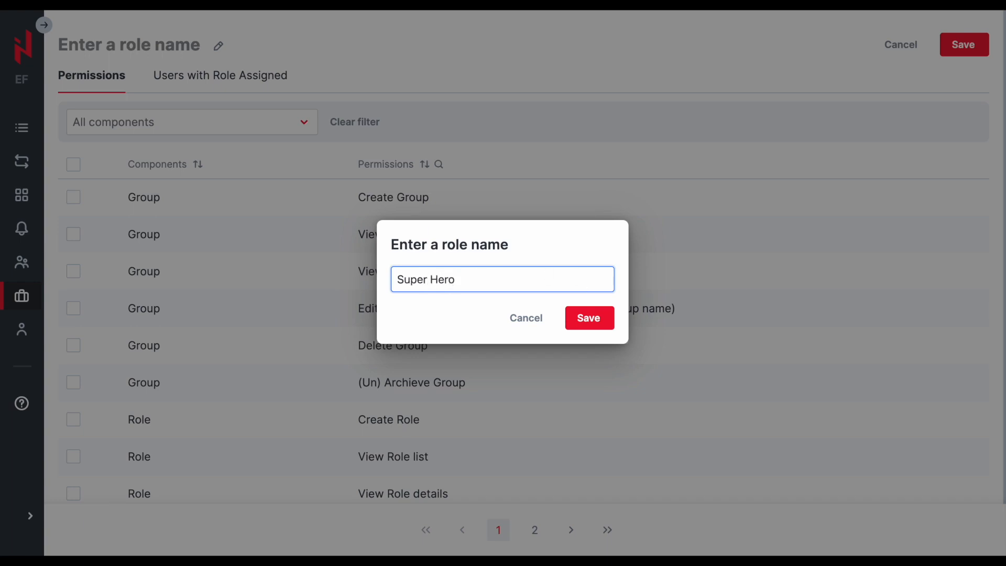
click(589, 317)
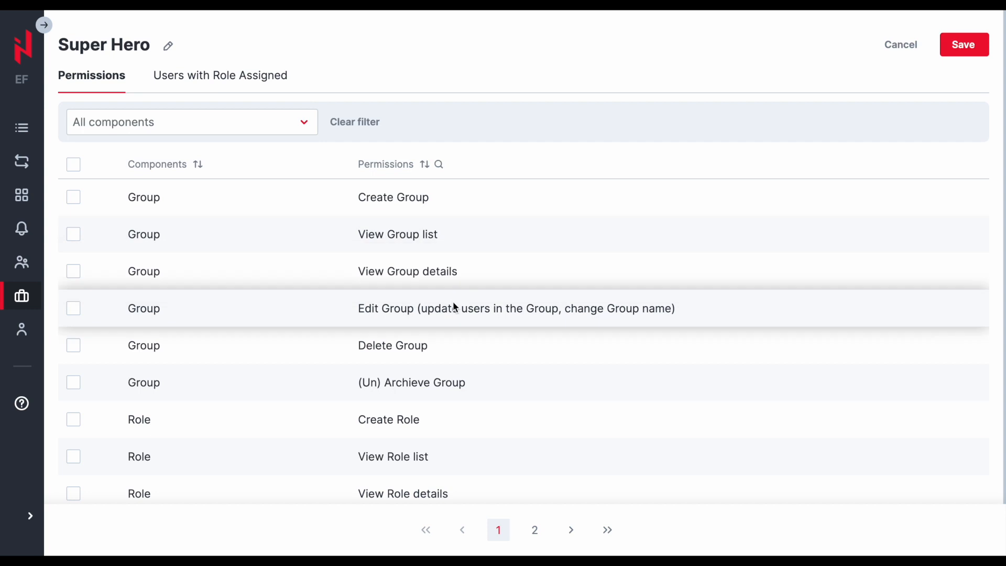
- Filter the role's permissions to Group and grant Create Group and View Group list
click(254, 128)
click(153, 158)
click(375, 94)
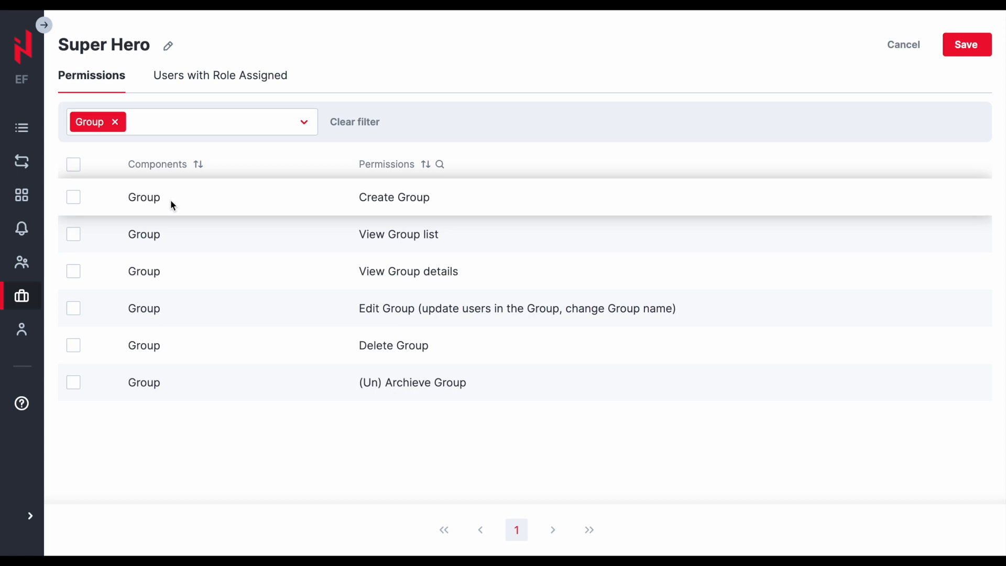
click(76, 199)
click(74, 234)
- Filter permissions to Template, grant Create Template and Delete Template, and clear the filter
click(239, 136)
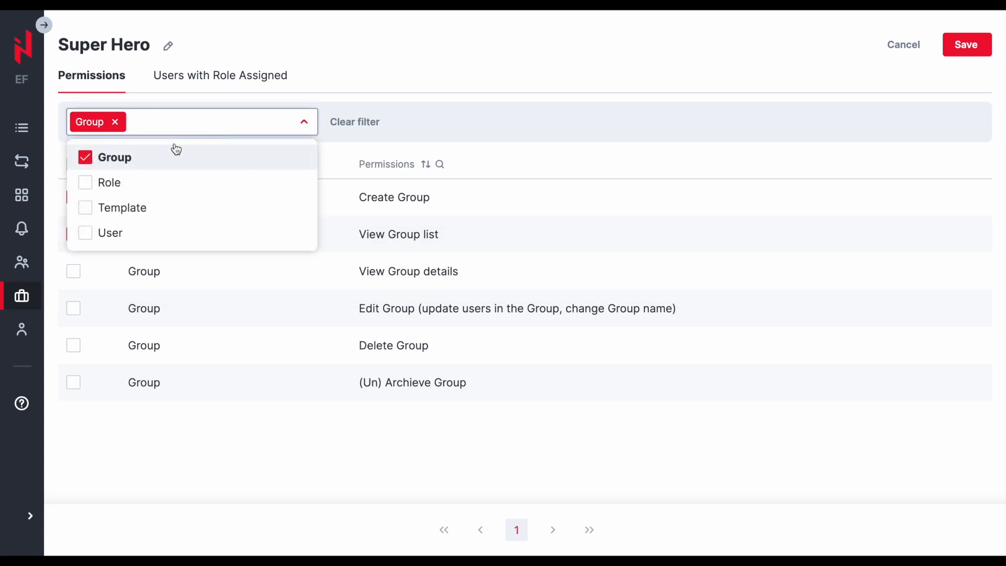
click(131, 210)
click(116, 122)
click(73, 197)
click(73, 310)
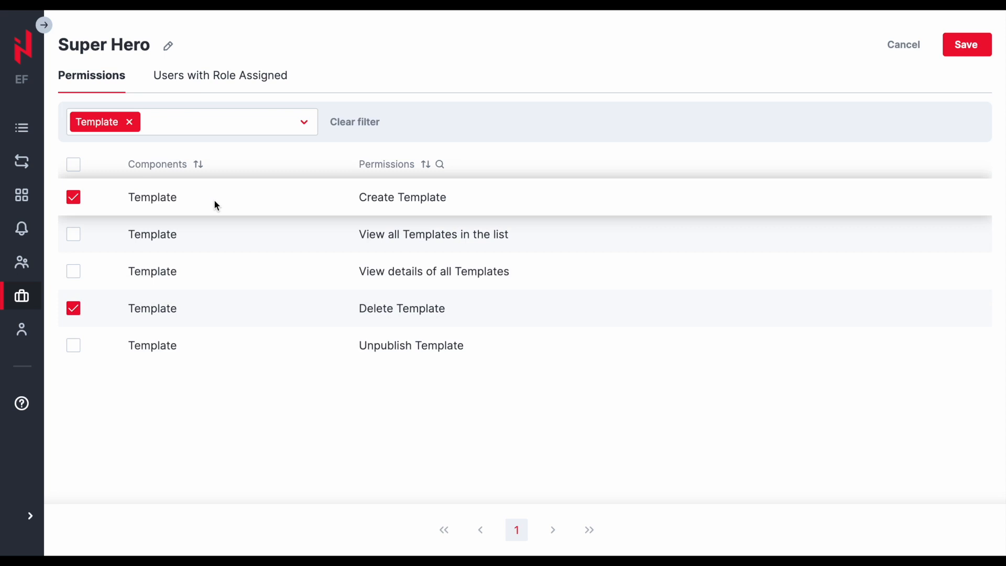
click(372, 122)
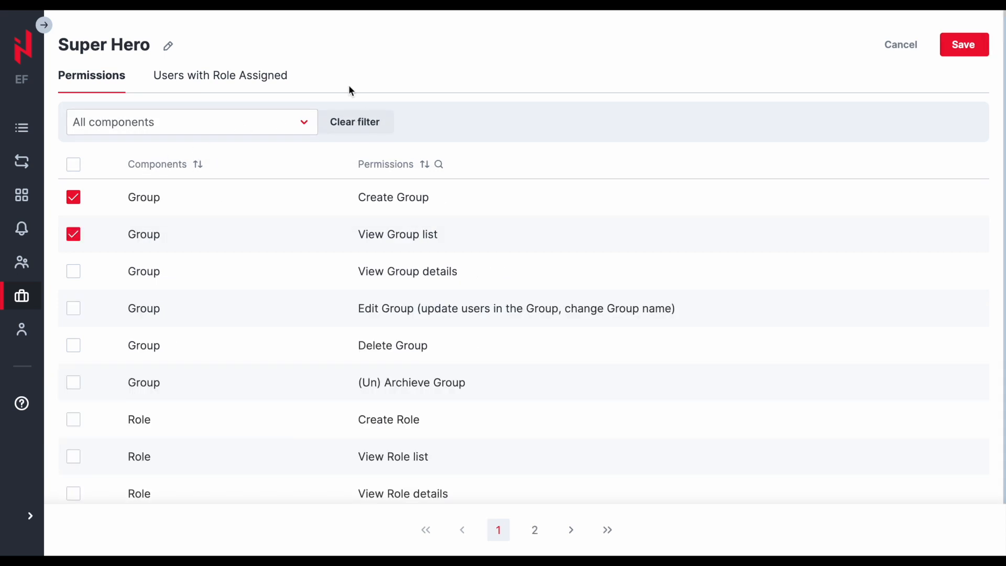
- Assign the first four users in the list to the Super Hero role
click(232, 80)
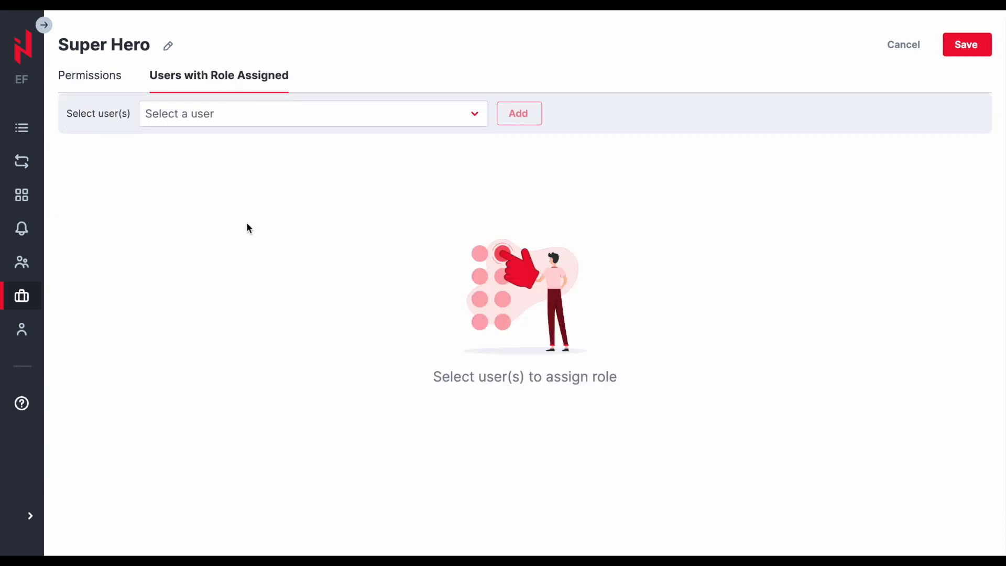
click(433, 119)
click(309, 186)
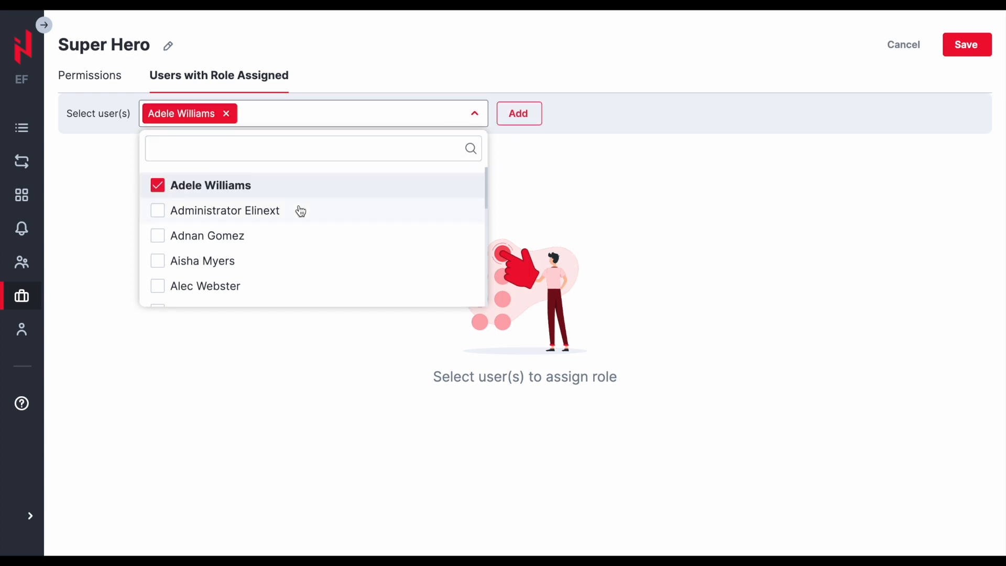
click(300, 211)
click(296, 236)
click(293, 260)
click(522, 115)
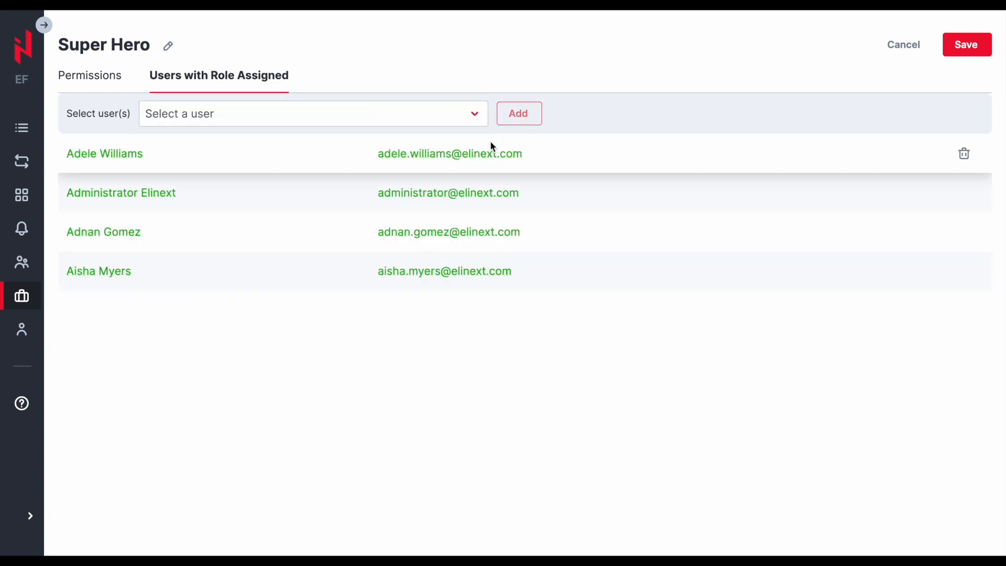
- Remove Administrator Elinext from the role's users and cancel creating the role without saving
click(966, 192)
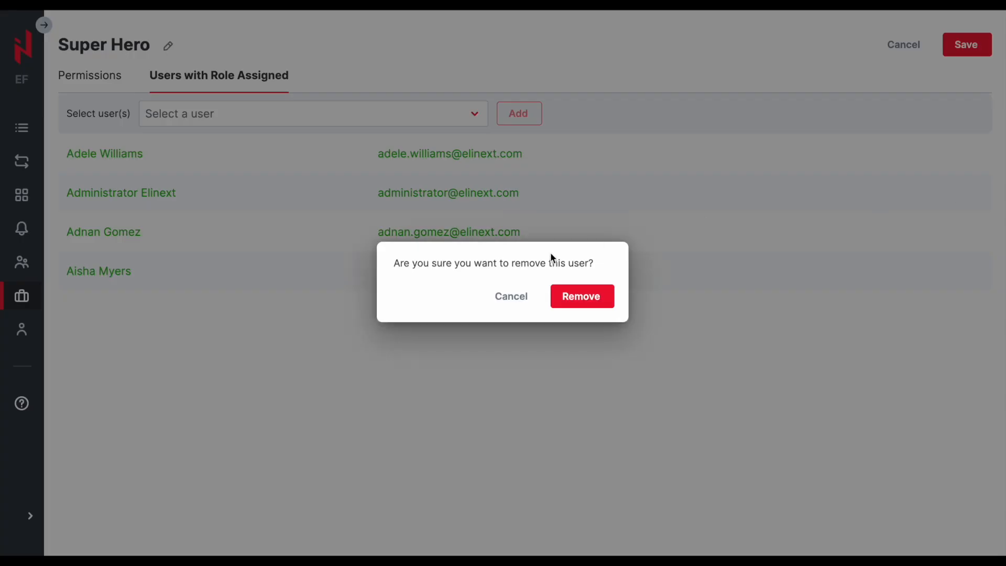
click(582, 297)
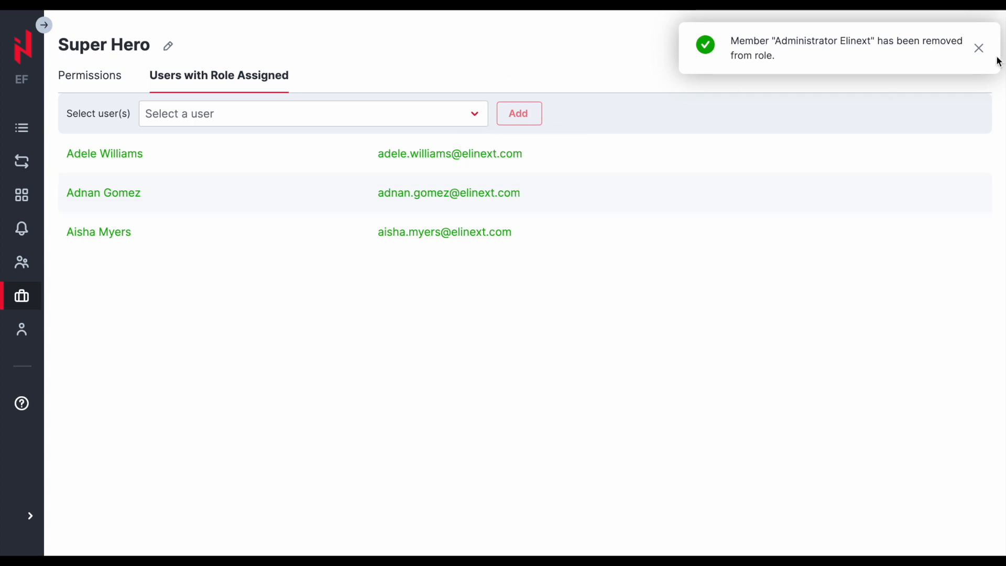
click(896, 44)
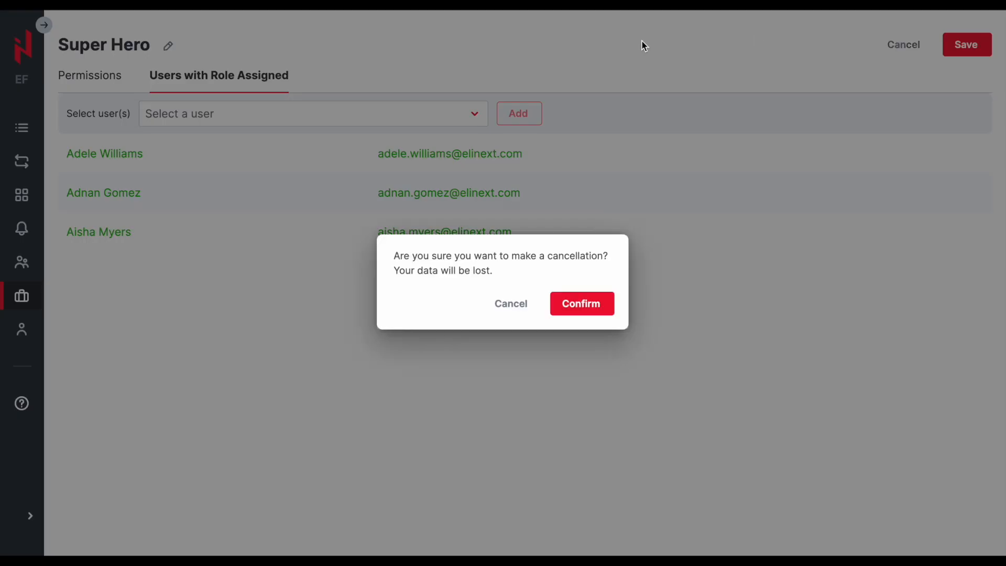
click(610, 303)
- Open the Business Analysts group's details from the groups list
mouse_move(140, 218)
click(70, 272)
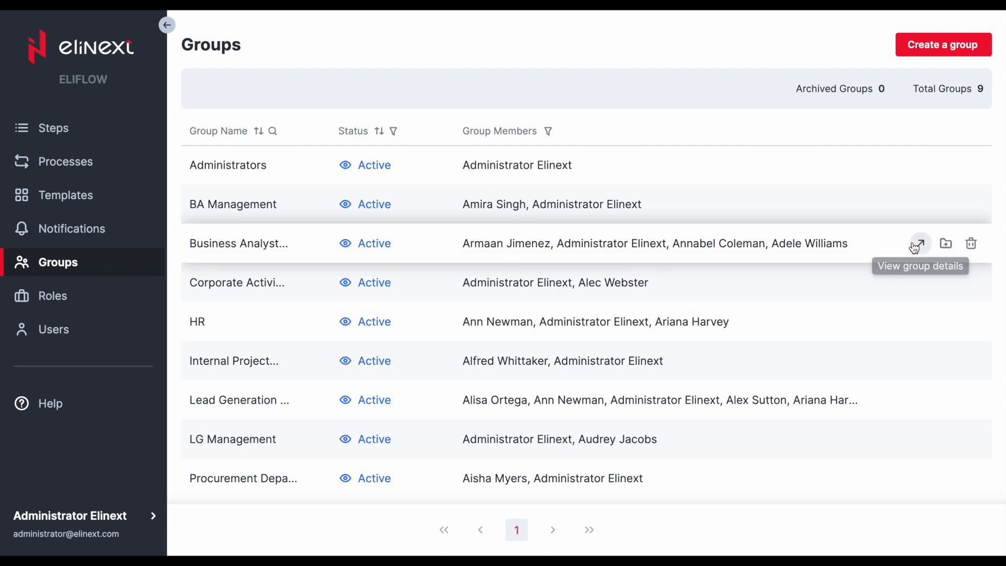
click(921, 243)
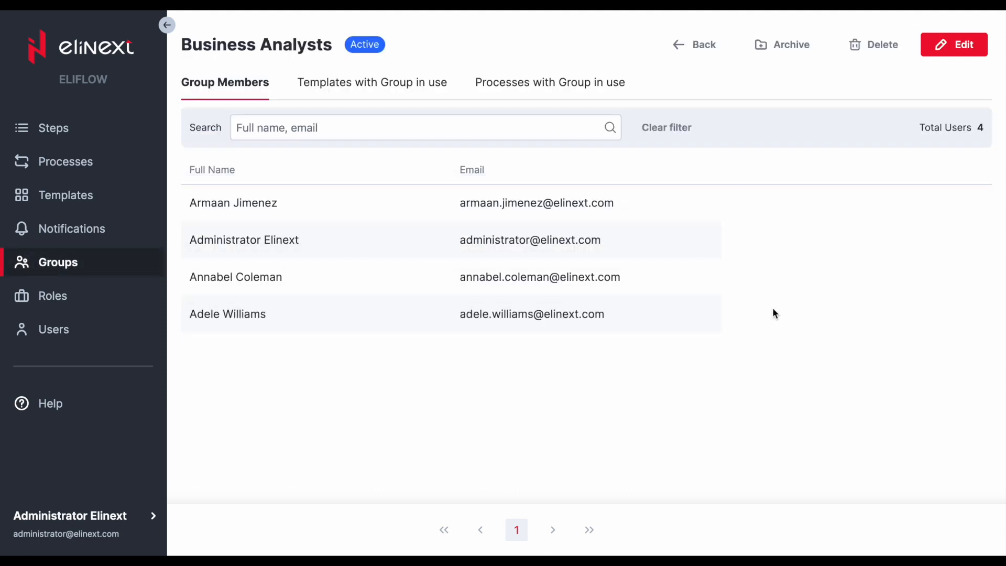
- Edit the Business Analysts group and add two users from the user list as members
click(961, 44)
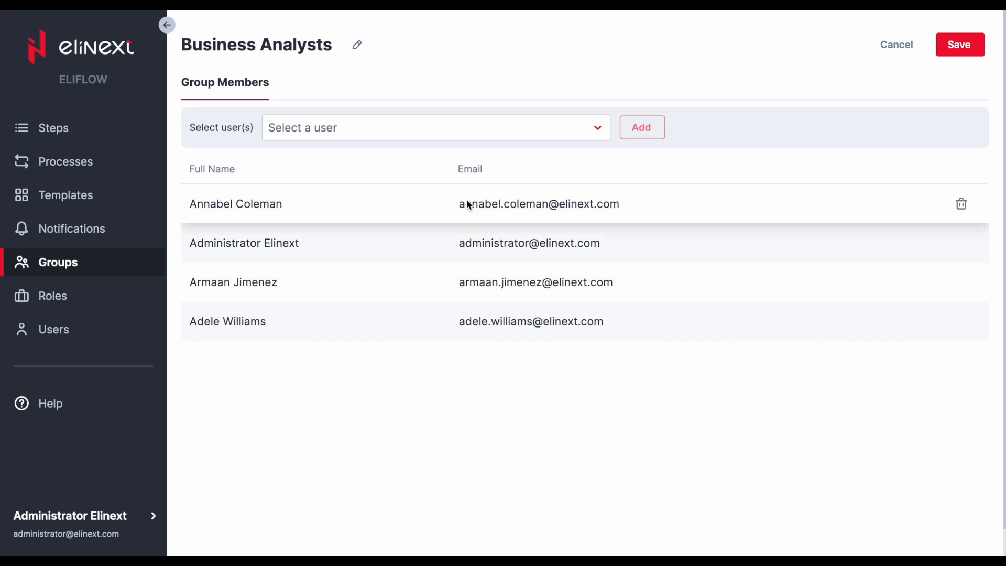
click(507, 136)
click(430, 253)
click(404, 276)
click(642, 127)
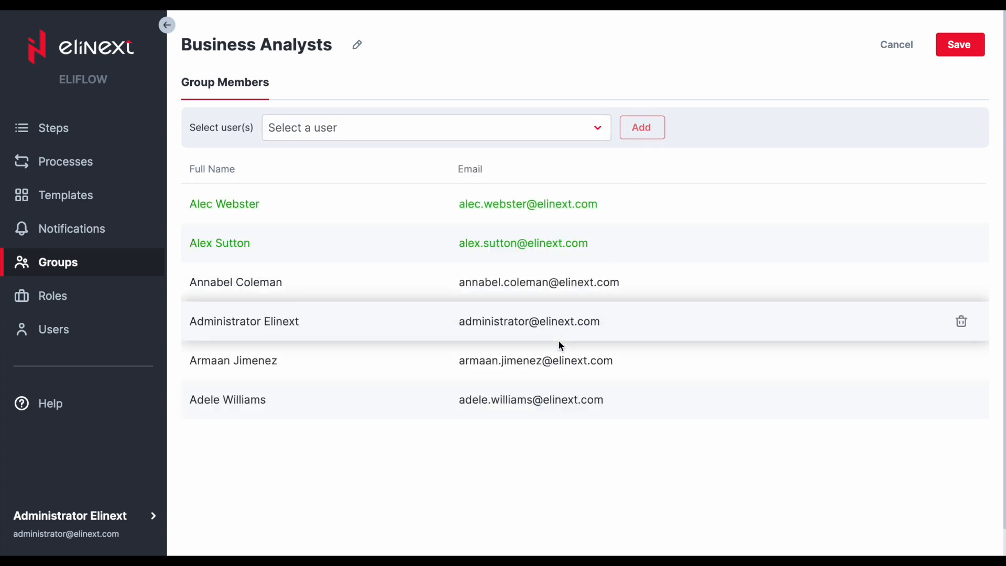
- Remove one existing member from the group and cancel editing without saving
click(961, 359)
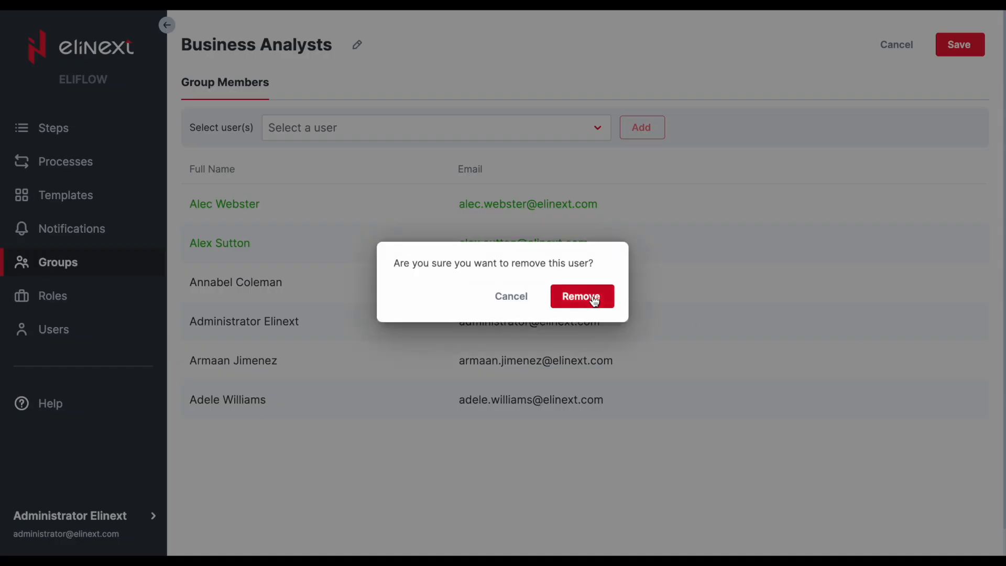
click(589, 294)
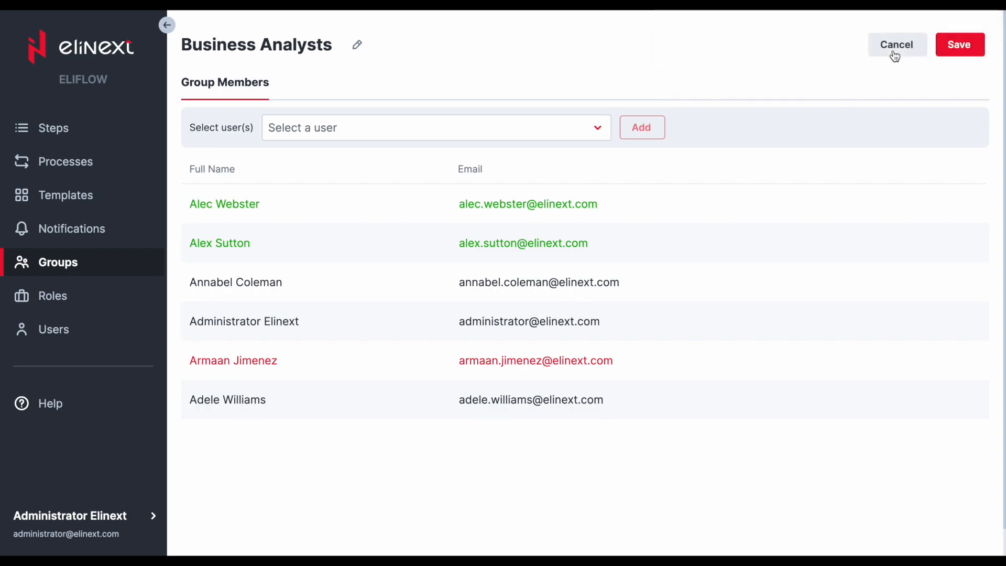
click(896, 45)
click(557, 303)
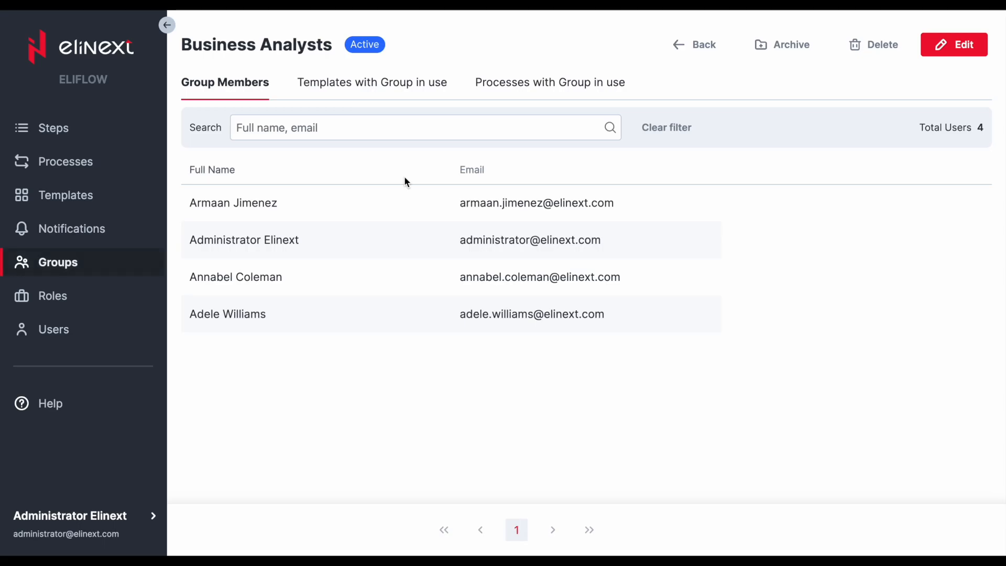
- Review the templates and processes that use the group and return to the groups list
click(381, 90)
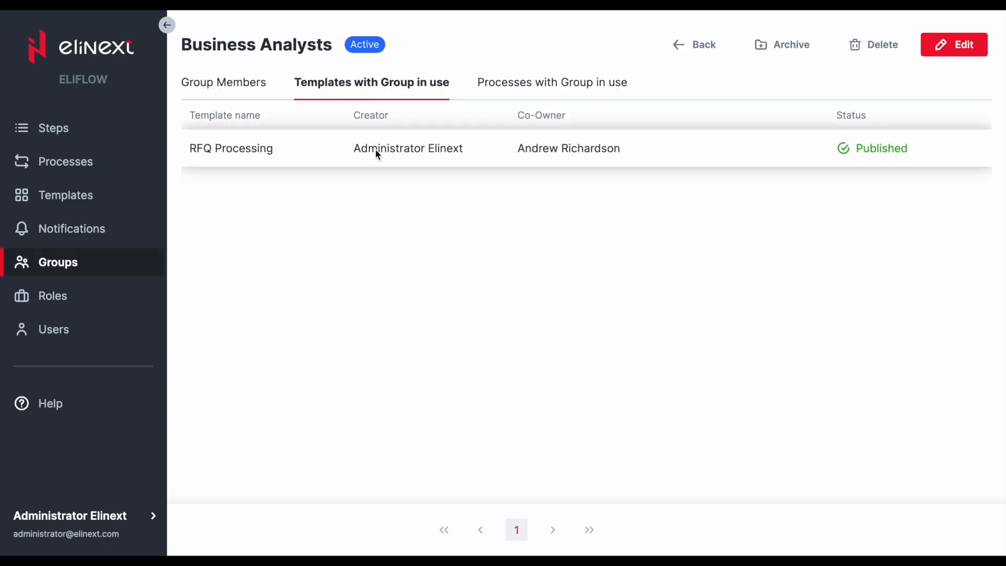
click(577, 83)
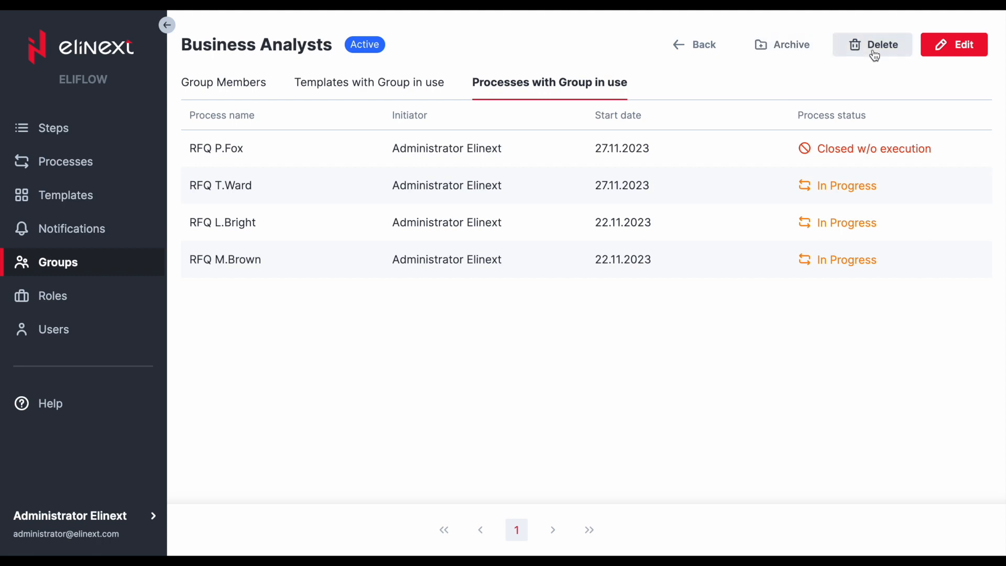
click(109, 265)
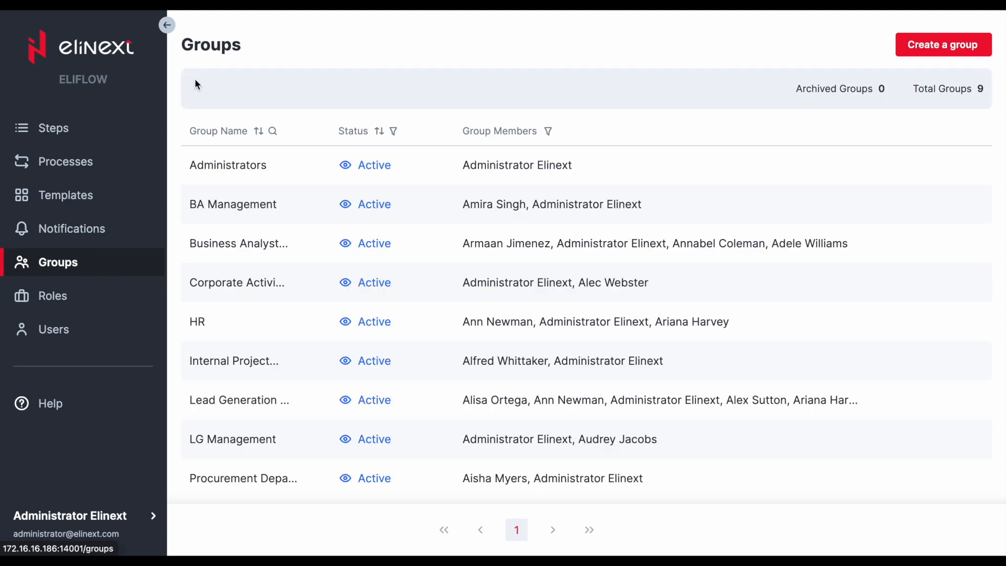
- Collapse the sidebar and open the current user's account details
click(167, 24)
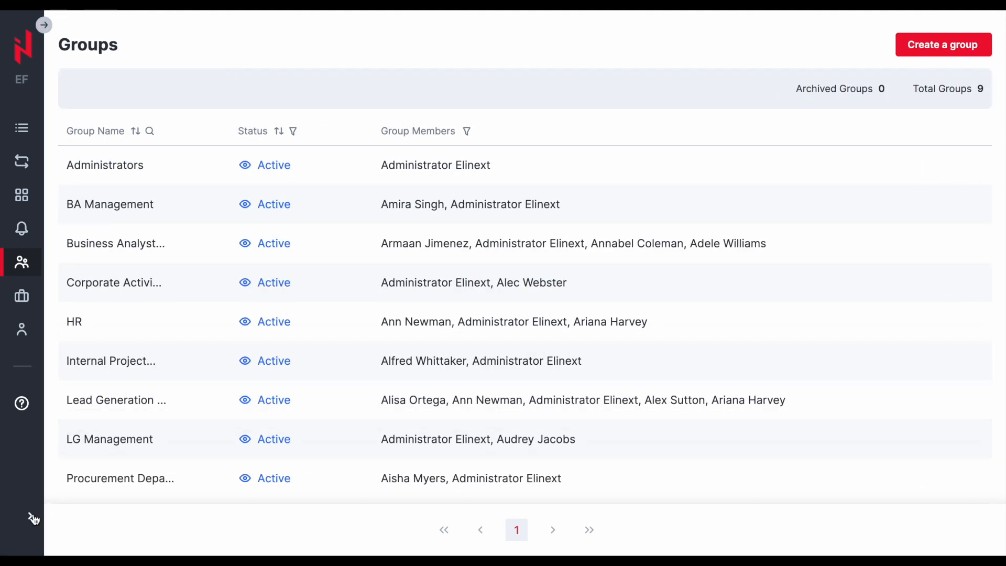
click(33, 519)
click(94, 433)
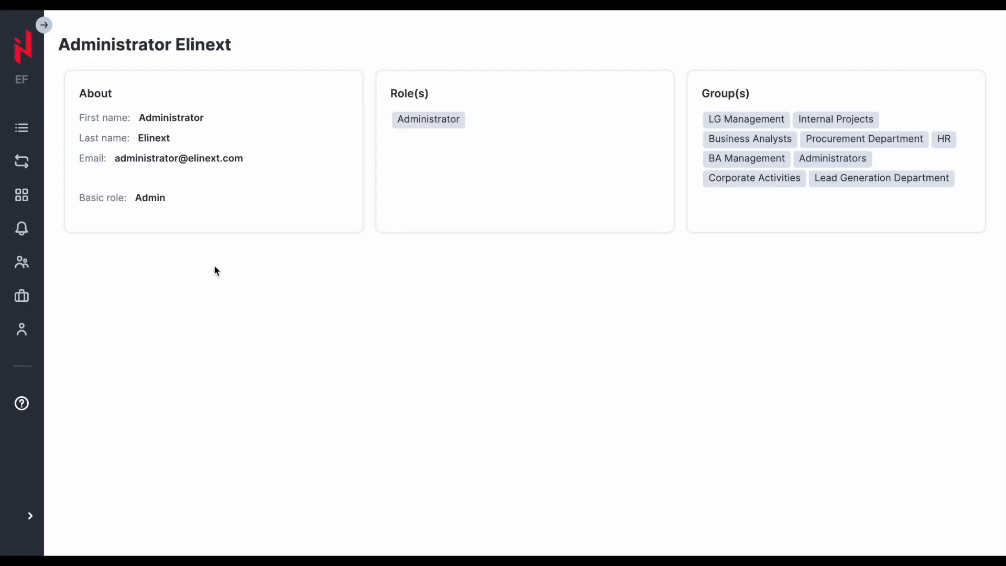
- Open the account's notification settings from the account menu
click(33, 521)
click(76, 464)
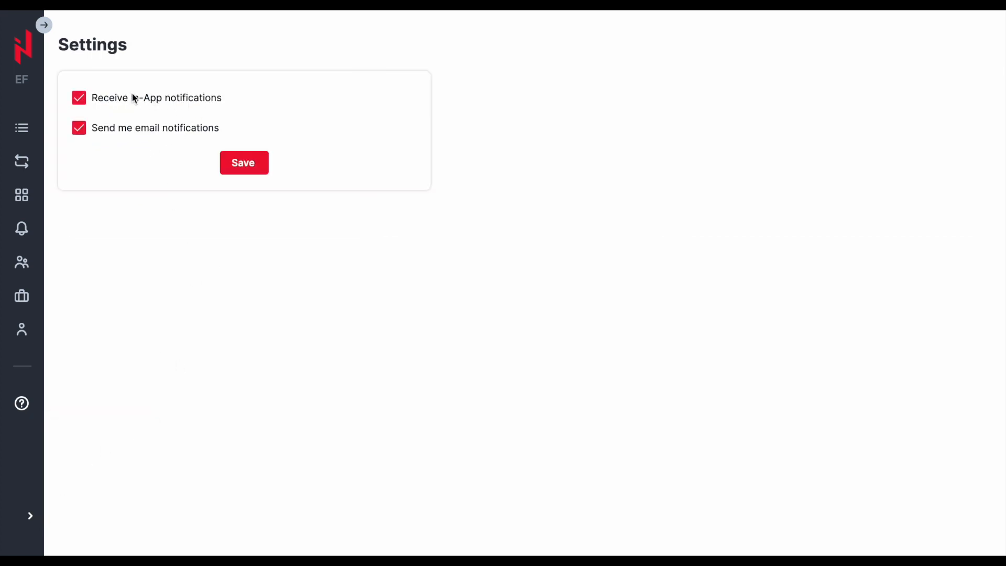
click(32, 518)
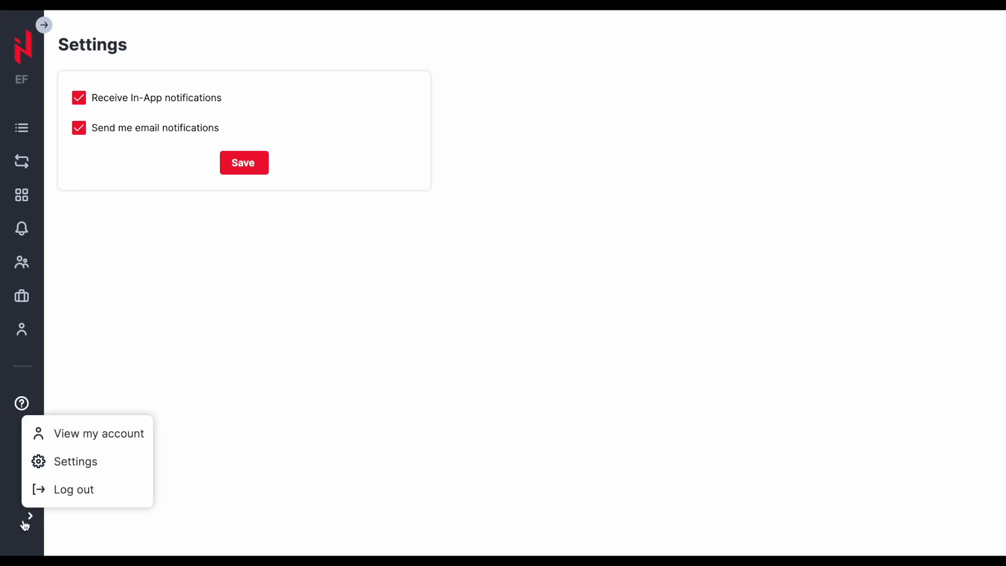
- Open the Templates list and collapse the sidebar
click(44, 25)
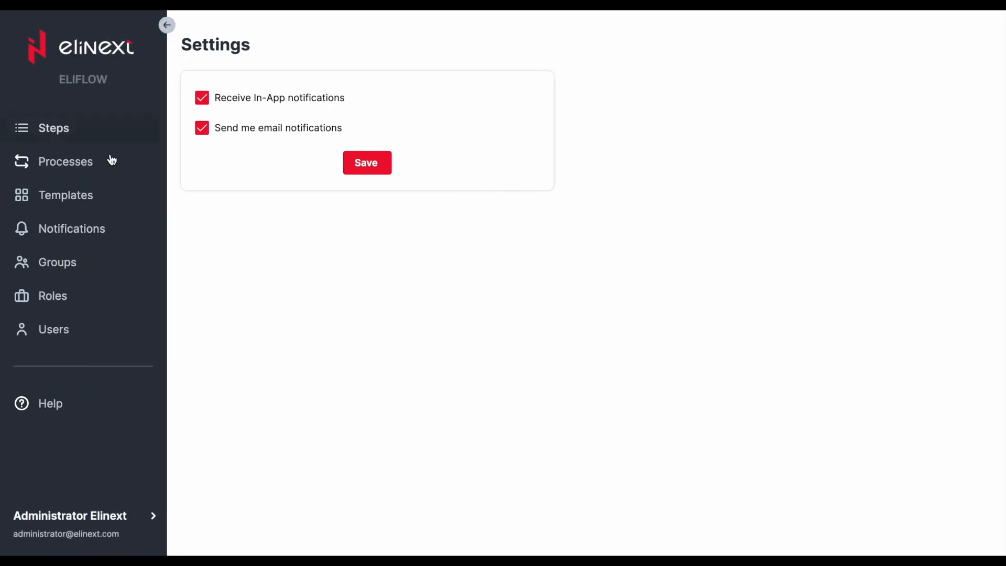
click(74, 195)
click(167, 24)
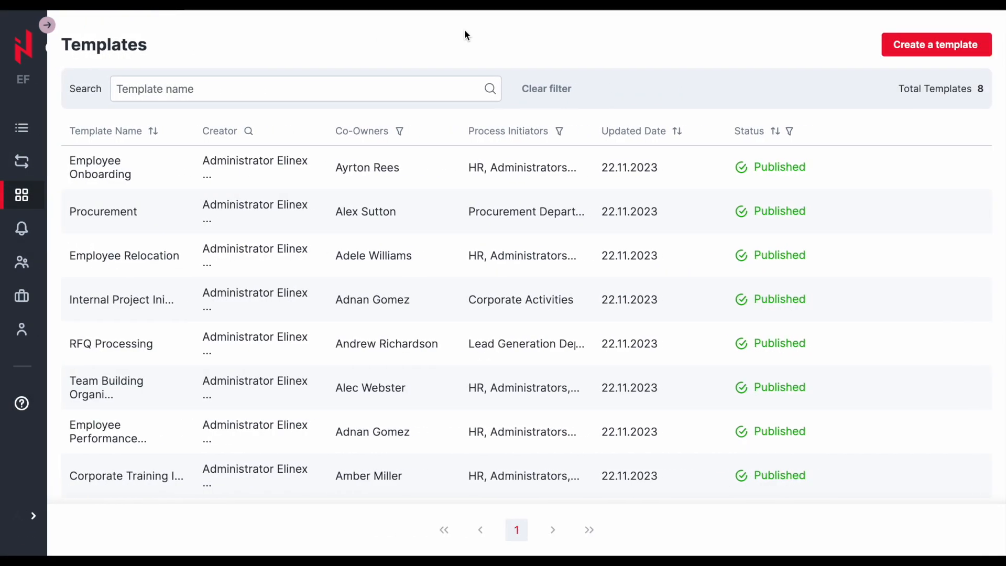